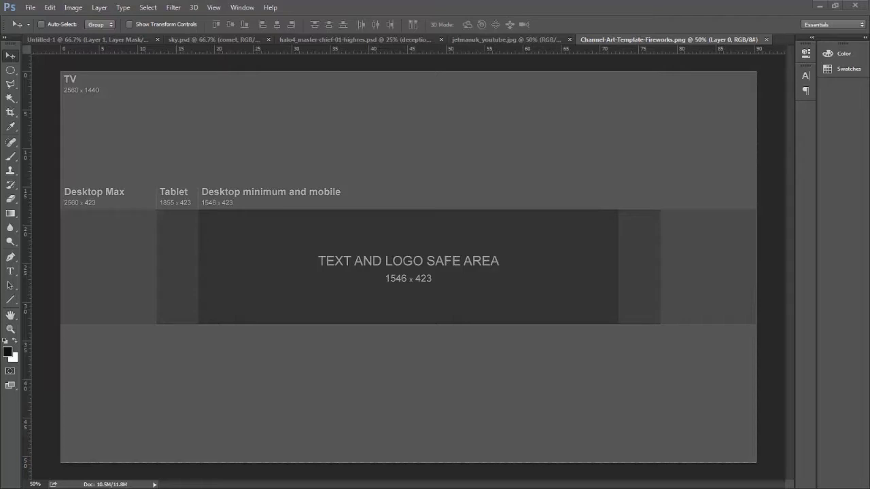
# Paste the dark hexagon texture in place and stretch it over the whole canvas
pyautogui.click(49, 7)
pyautogui.click(272, 118)
pyautogui.click(116, 218)
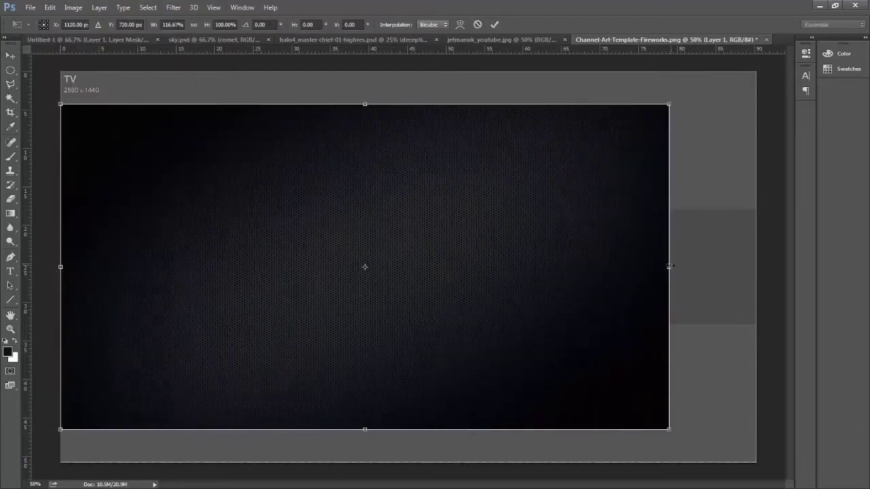
pyautogui.moveTo(671, 266); pyautogui.dragTo(753, 267)
pyautogui.moveTo(408, 101); pyautogui.dragTo(408, 72)
pyautogui.press('Return')
# Lower the texture layer's opacity to 50% in the Layers panel so the guides show
pyautogui.click(243, 7)
pyautogui.click(263, 217)
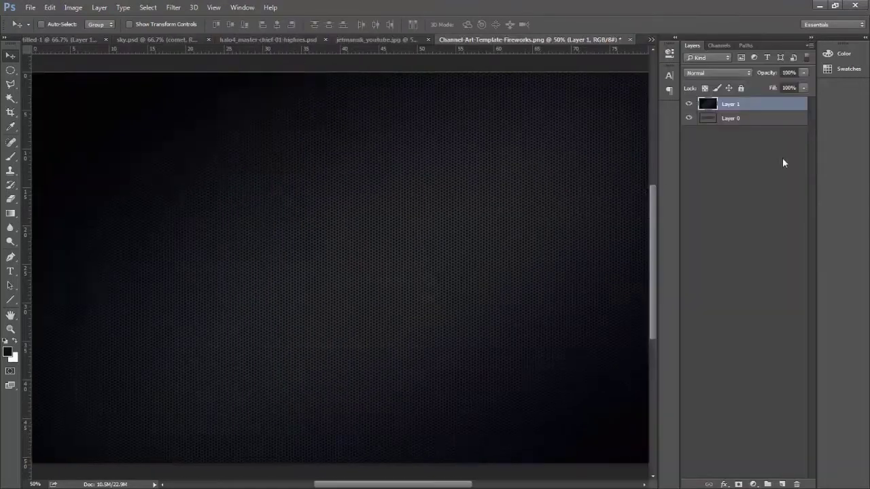
pyautogui.press('5')
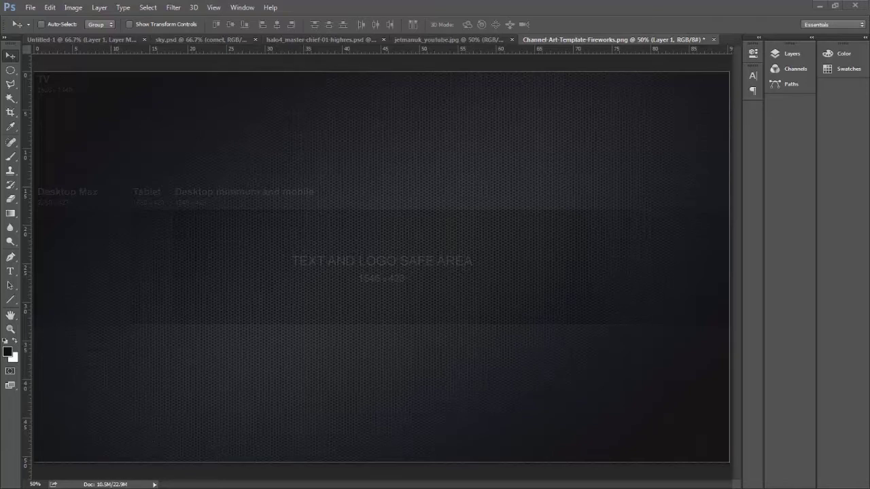
# Paste the archer-and-dragons artwork in place and scale it to fit the banner
pyautogui.click(788, 53)
pyautogui.click(50, 7)
pyautogui.click(58, 103)
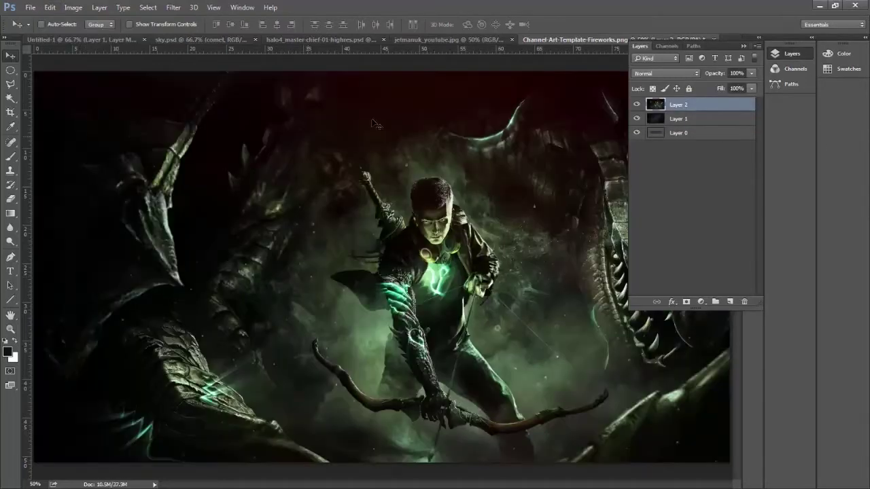
pyautogui.click(788, 53)
pyautogui.click(49, 7)
pyautogui.click(281, 245)
pyautogui.press('Return')
pyautogui.click(787, 53)
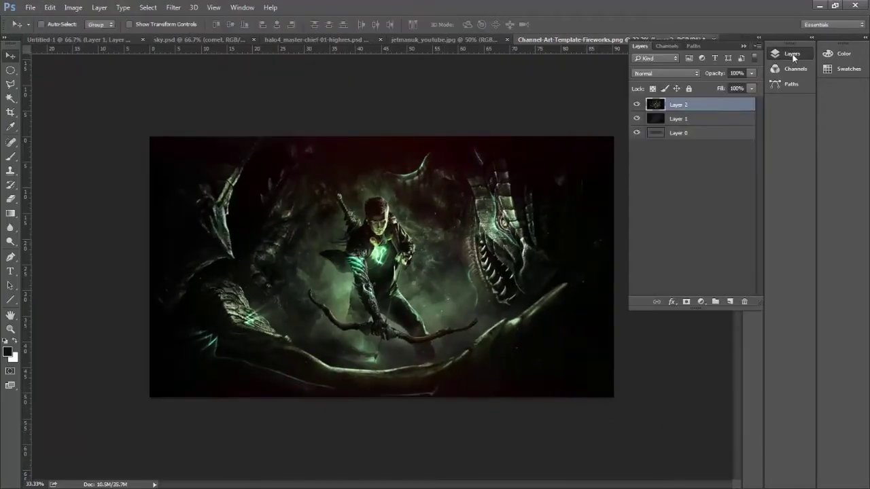
# Test lower opacity and several blending modes on the artwork, returning to 100% opacity
pyautogui.click(751, 72)
pyautogui.moveTo(732, 86); pyautogui.dragTo(691, 86)
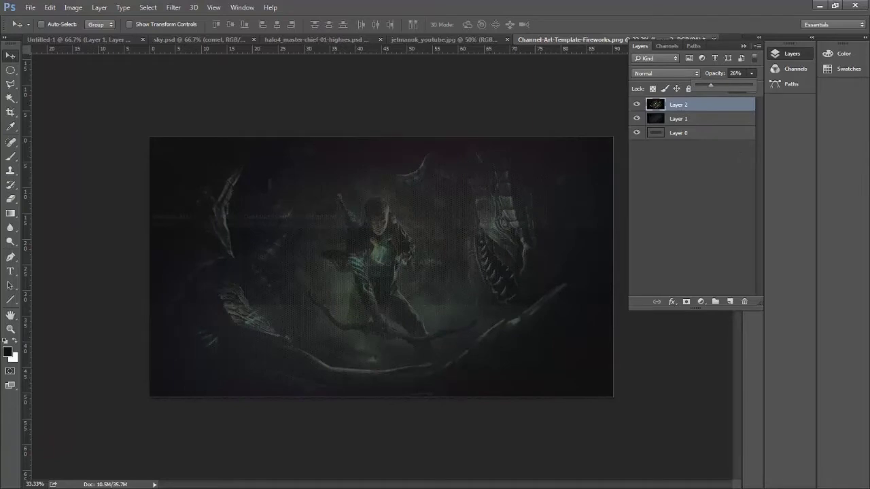
pyautogui.moveTo(710, 87); pyautogui.dragTo(753, 86)
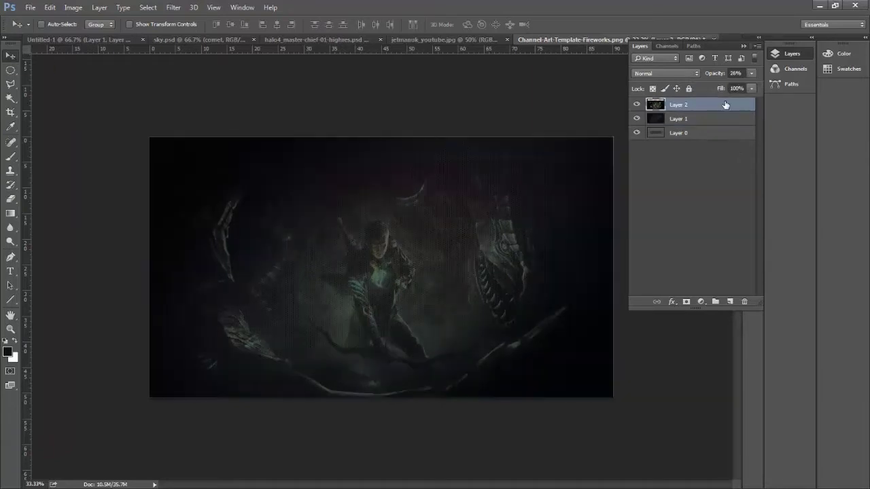
pyautogui.click(663, 72)
pyautogui.click(659, 89)
pyautogui.press('Down')
pyautogui.press('Down')
pyautogui.press('Down')
pyautogui.press('Down')
pyautogui.press('Down')
pyautogui.press('Down')
pyautogui.press('Down')
pyautogui.press('Down')
pyautogui.press('Down')
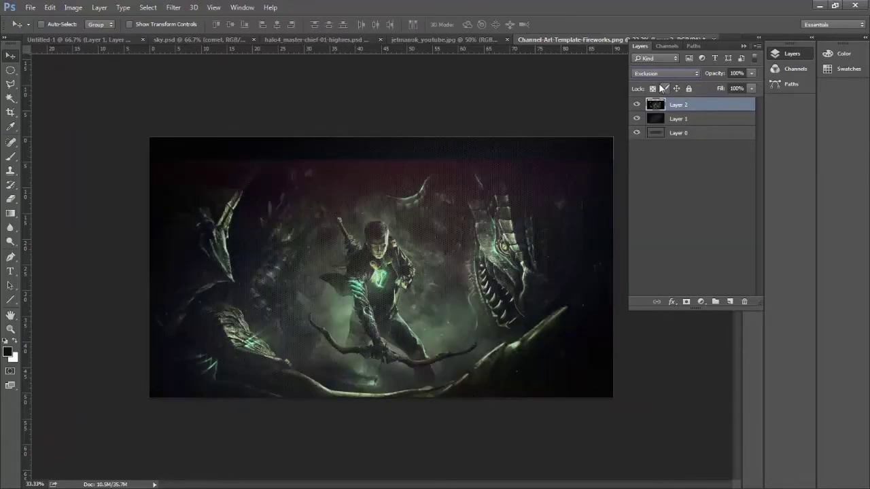
# Merge the artwork into the texture layer and set the merged layer to 73% opacity
pyautogui.press('w')
pyautogui.hotkey('shift', 'w')
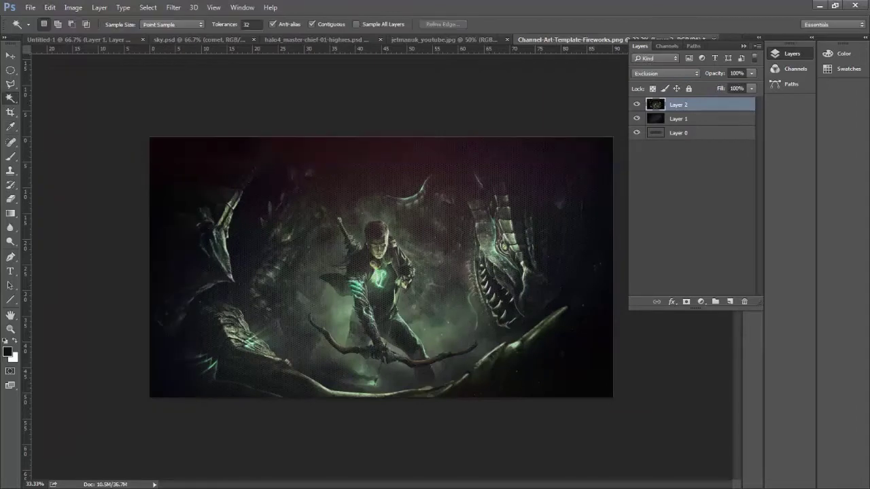
pyautogui.press('Delete')
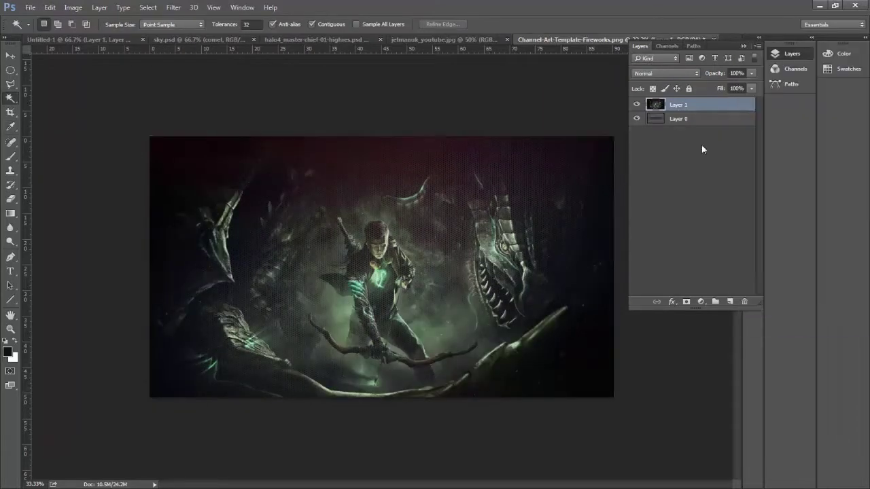
pyautogui.moveTo(751, 73); pyautogui.dragTo(739, 89)
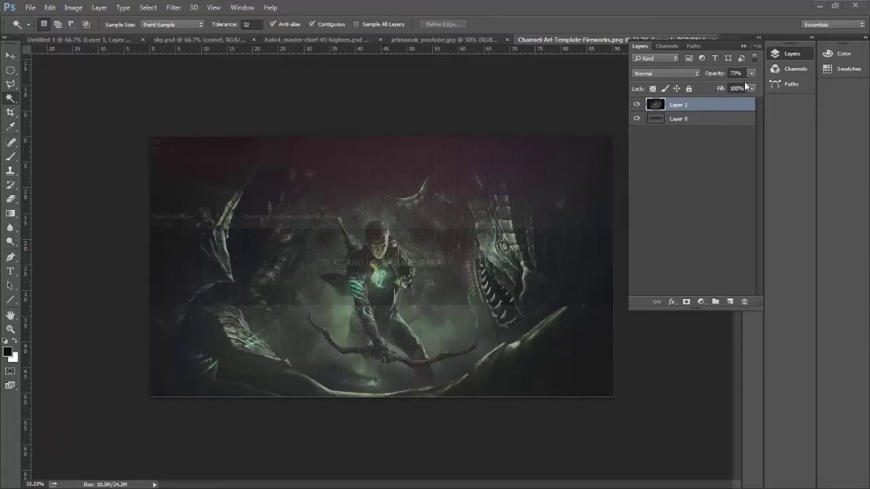
# Paste the man-with-ice photo, move it right, then discard that first attempt
pyautogui.hotkey('ctrl', 'v')
pyautogui.press('v')
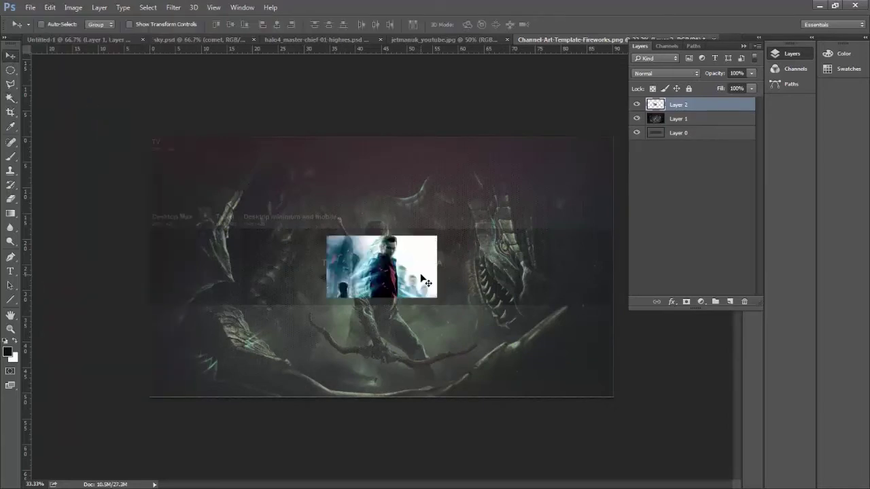
pyautogui.moveTo(422, 279); pyautogui.dragTo(602, 282)
pyautogui.press('Delete')
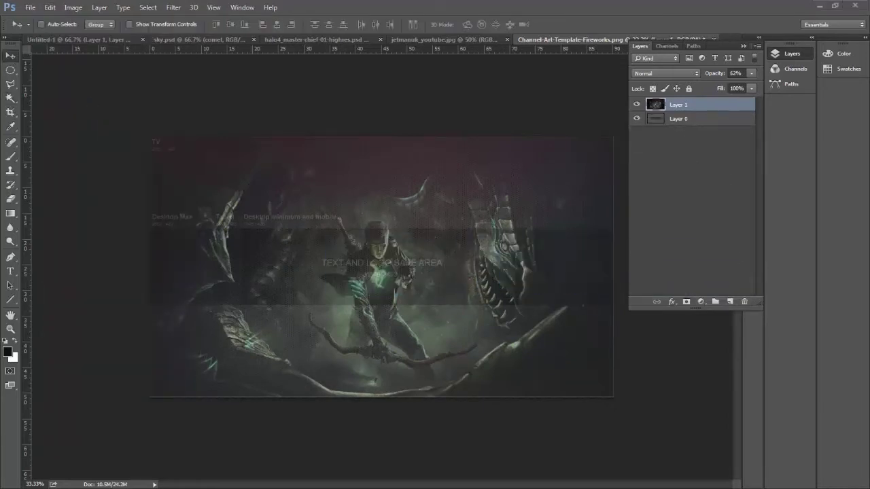
# Paste the ice photo again and shrink it into the strip's right end
pyautogui.hotkey('ctrl', 'v')
pyautogui.hotkey('ctrl', 't')
pyautogui.moveTo(150, 136); pyautogui.dragTo(311, 227)
pyautogui.moveTo(312, 395); pyautogui.dragTo(474, 305)
pyautogui.press('Return')
# Compare blending modes on the photo, including Overlay and Screen
pyautogui.click(666, 73)
pyautogui.click(666, 163)
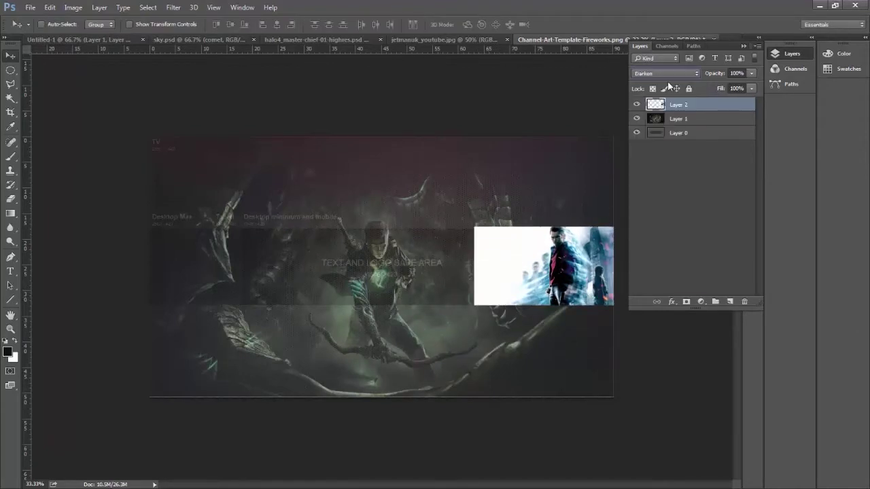
pyautogui.press('Down')
pyautogui.press('Down')
pyautogui.press('Down')
pyautogui.press('Down')
pyautogui.press('Down')
pyautogui.press('Down')
pyautogui.press('Down')
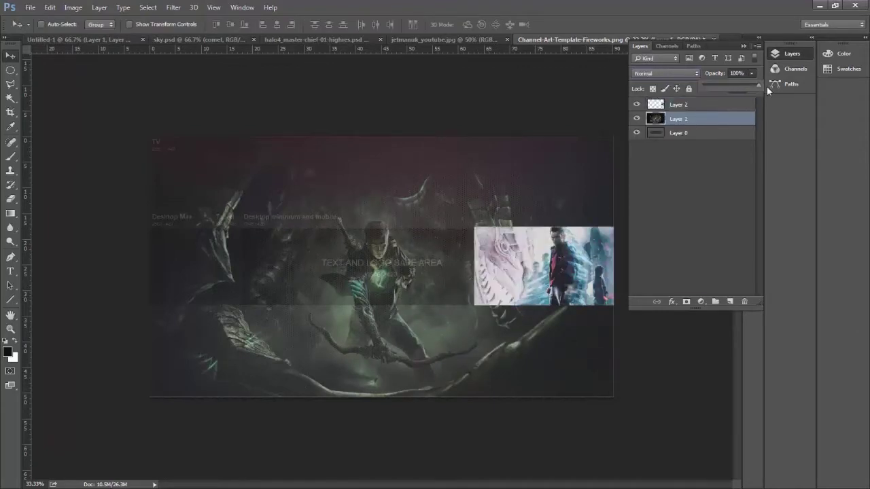
pyautogui.click(669, 76)
pyautogui.click(675, 75)
pyautogui.press('Up')
pyautogui.press('Up')
pyautogui.press('Up')
pyautogui.press('Up')
pyautogui.press('Up')
pyautogui.press('Up')
pyautogui.press('Up')
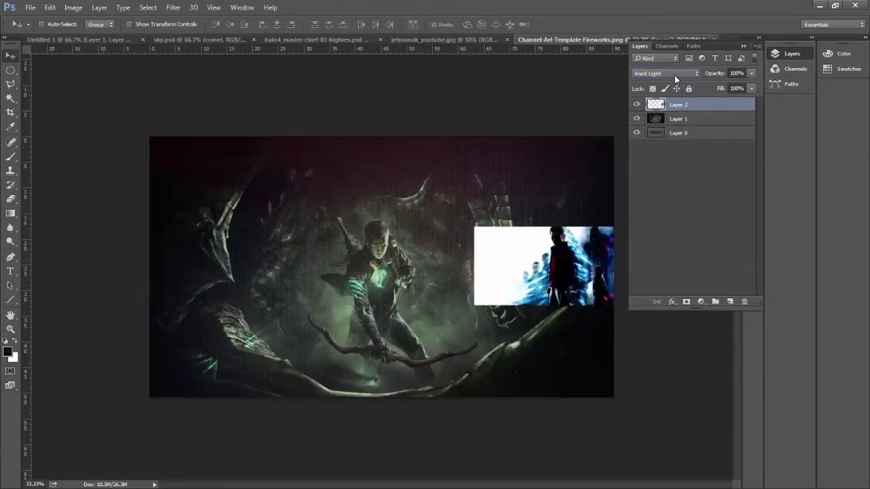
pyautogui.press('Up')
pyautogui.press('Up')
pyautogui.press('Up')
pyautogui.press('Up')
pyautogui.press('Up')
pyautogui.press('Up')
# Select the photo's white background with the Magic Wand and delete it
pyautogui.press('w')
pyautogui.click(506, 241)
pyautogui.press('Delete')
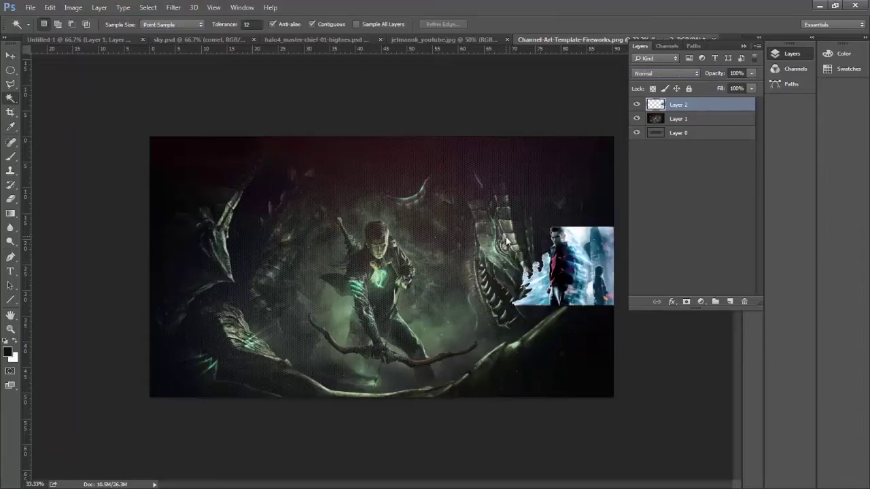
# Zoom in, paste an extra game screenshot, and delete that extra layer
pyautogui.hotkey('ctrl', '+')
pyautogui.hotkey('ctrl', 'v')
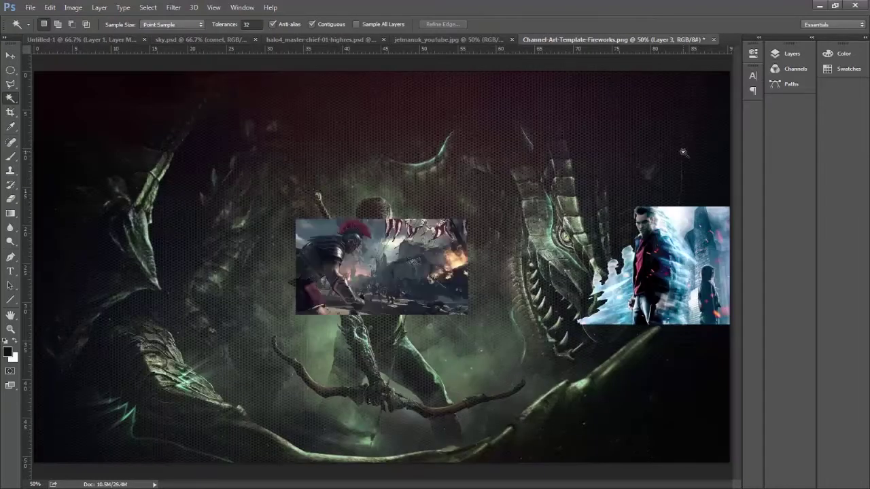
pyautogui.moveTo(744, 106); pyautogui.dragTo(744, 301)
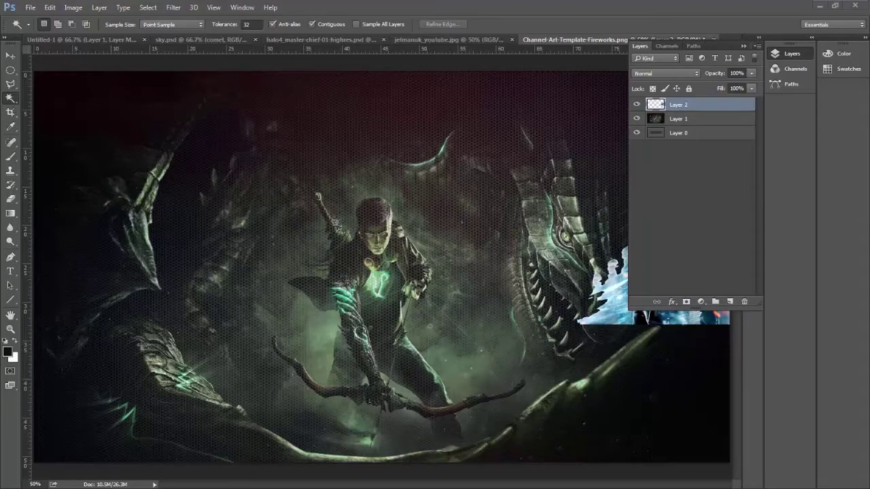
# Paste the Halo armour screenshot and shrink it to about 76%, shifted right
pyautogui.hotkey('ctrl', 'v')
pyautogui.click(50, 7)
pyautogui.click(75, 219)
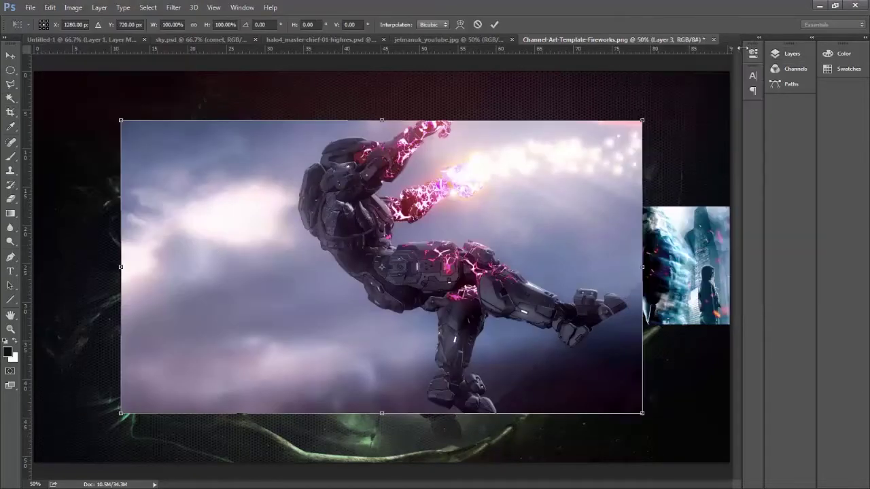
pyautogui.moveTo(641, 412); pyautogui.dragTo(491, 326)
pyautogui.moveTo(289, 288); pyautogui.dragTo(446, 288)
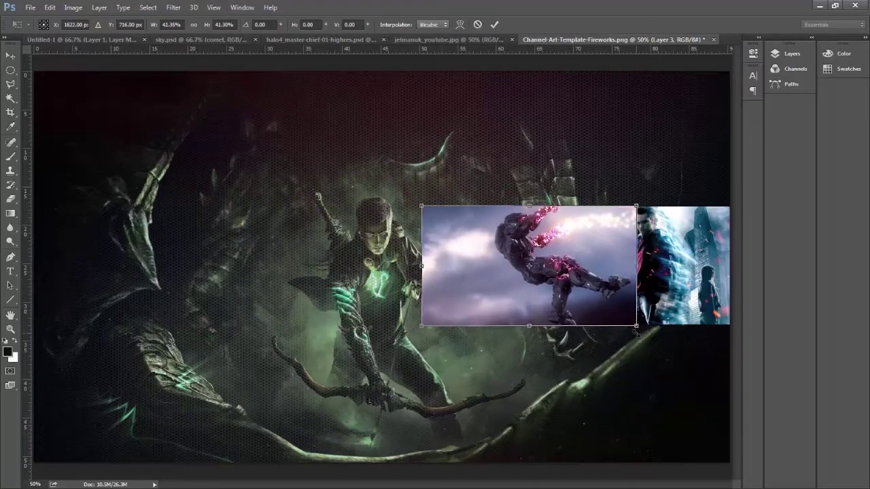
pyautogui.press('Return')
pyautogui.click(792, 53)
# Move the Halo layer below the ice photo and undock the Layers panel beside the canvas
pyautogui.moveTo(701, 107); pyautogui.dragTo(701, 124)
pyautogui.click(792, 53)
pyautogui.click(791, 53)
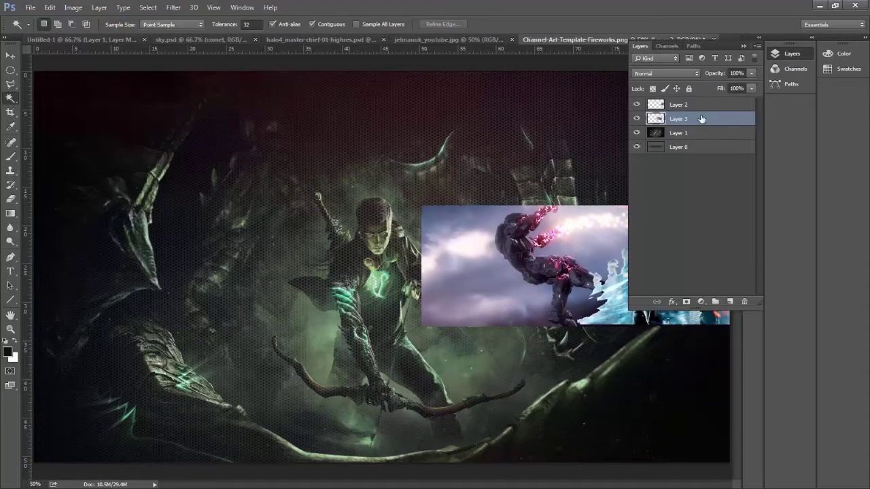
pyautogui.click(10, 55)
pyautogui.moveTo(640, 46); pyautogui.dragTo(224, 55)
pyautogui.click(50, 8)
pyautogui.click(75, 220)
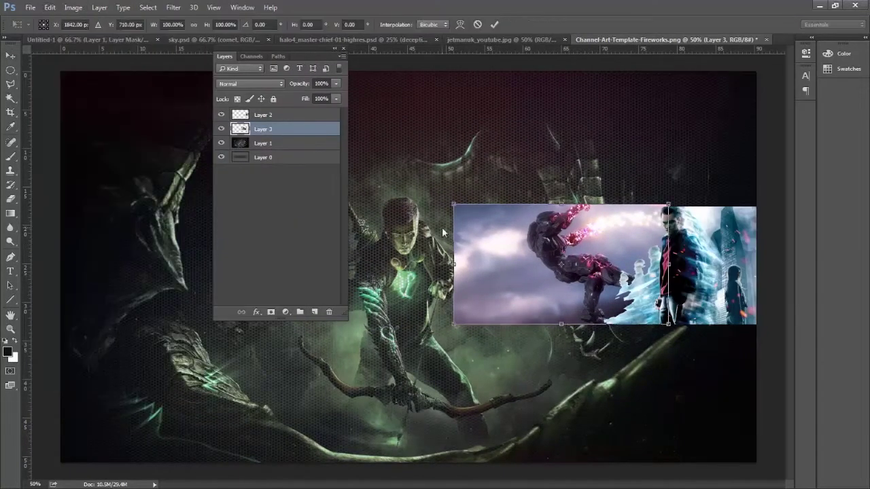
pyautogui.press('Return')
# Add a layer mask to the ice photo and gradient-fade its edge into the Halo image
pyautogui.click(263, 115)
pyautogui.click(270, 312)
pyautogui.press('g')
pyautogui.press('x')
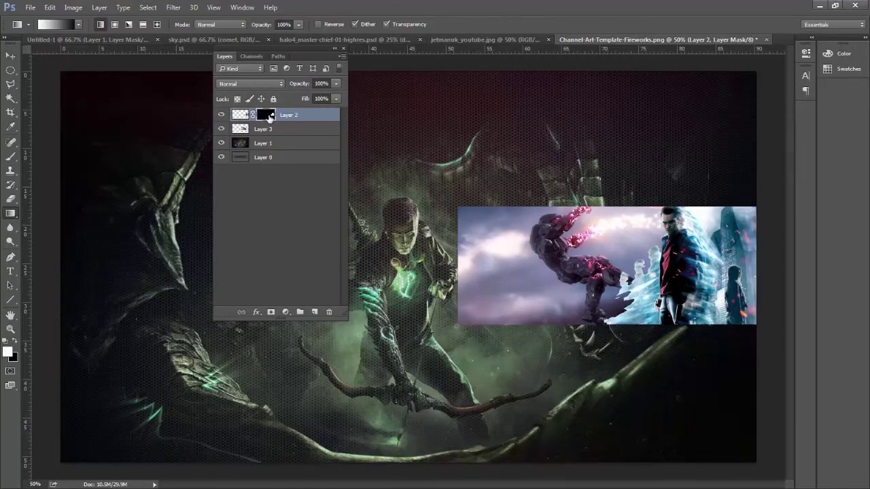
pyautogui.moveTo(680, 261); pyautogui.dragTo(628, 262)
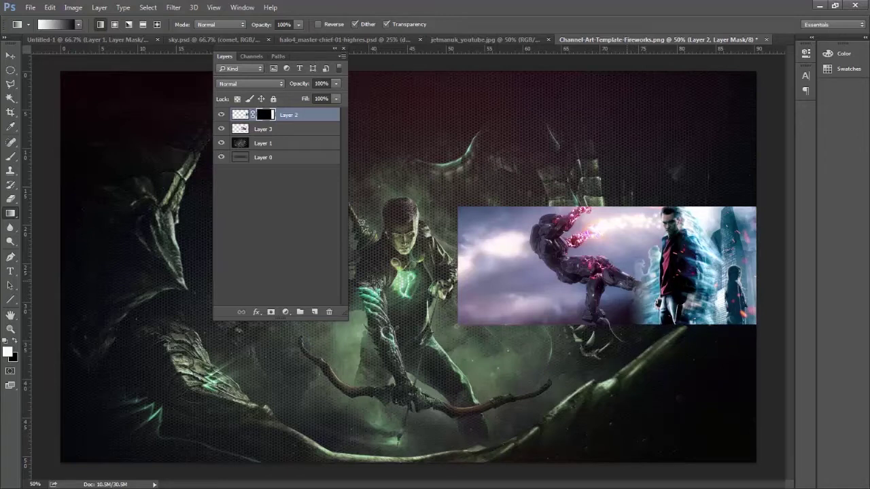
# Nudge the Halo screenshot to the right
pyautogui.click(291, 129)
pyautogui.click(10, 54)
pyautogui.hotkey('shift', 'Right')
pyautogui.hotkey('shift', 'Right')
pyautogui.hotkey('shift', 'Right')
pyautogui.hotkey('shift', 'Right')
pyautogui.hotkey('shift', 'Right')
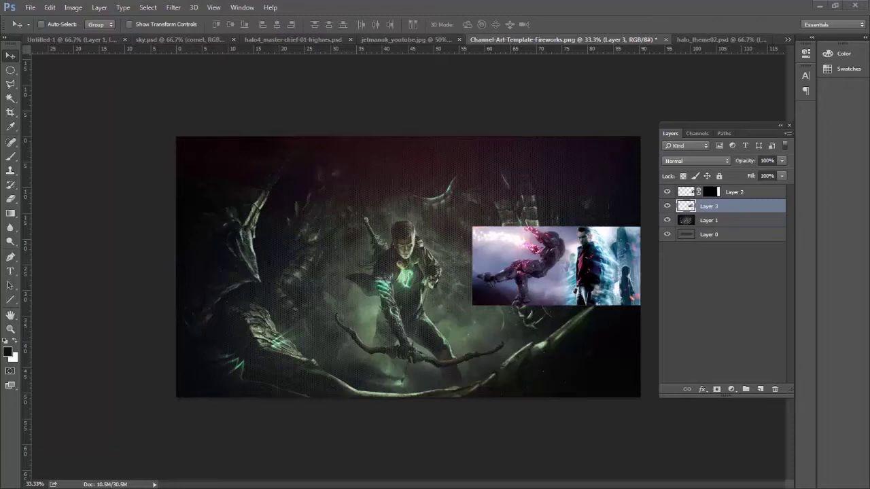
# Paste the rollercoaster game screenshot and scale it to sit left of the Halo image
pyautogui.click(49, 7)
pyautogui.click(68, 103)
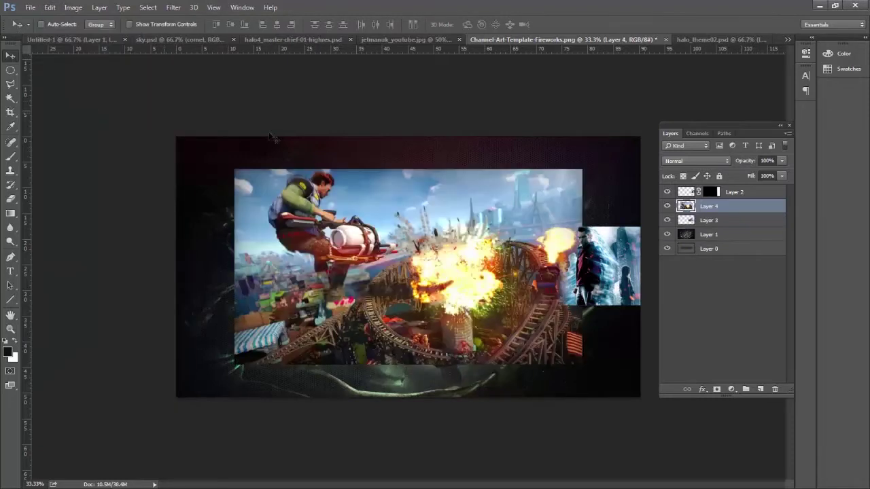
pyautogui.click(49, 7)
pyautogui.click(68, 219)
pyautogui.moveTo(582, 364); pyautogui.dragTo(476, 305)
pyautogui.moveTo(234, 170); pyautogui.dragTo(336, 227)
pyautogui.press('Return')
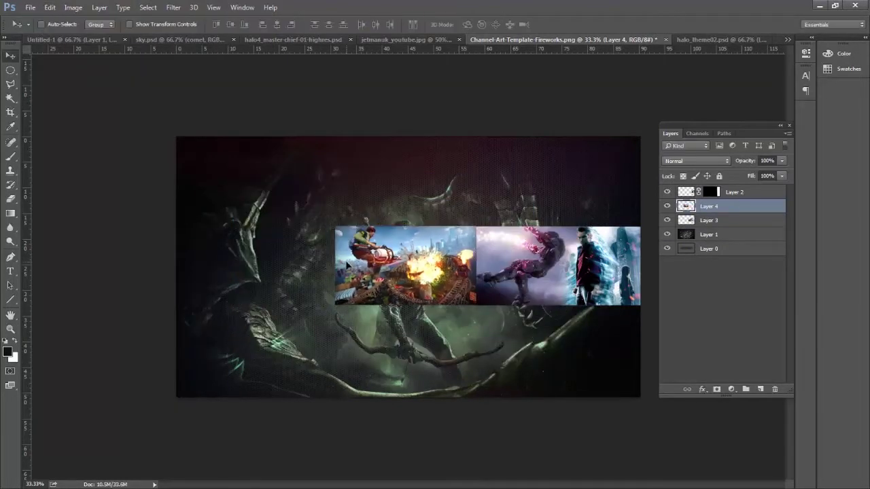
# Move Layer 4 beneath Layer 3 and redraw the gradient fade on Layer 3's mask
pyautogui.moveTo(733, 213); pyautogui.dragTo(731, 225)
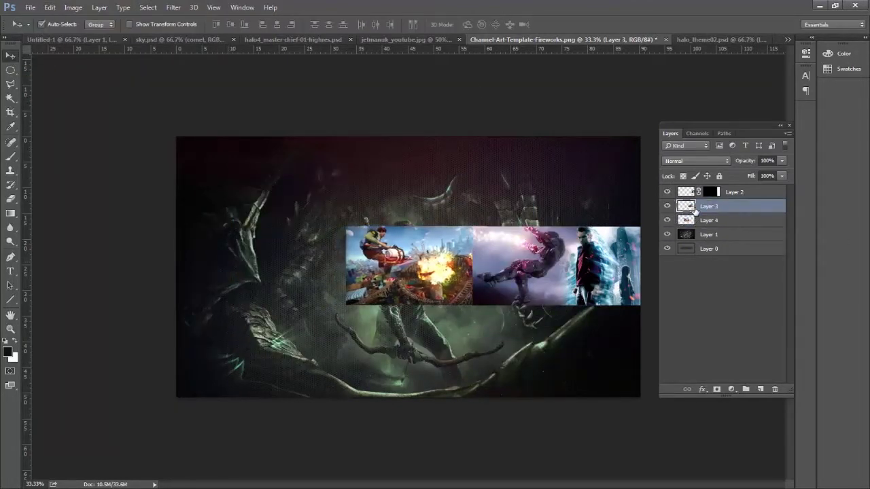
pyautogui.press('g')
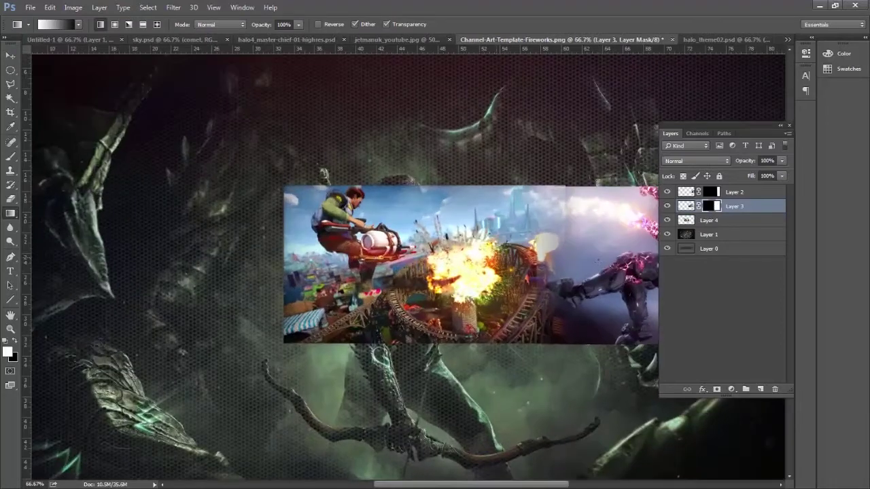
pyautogui.hotkey('ctrl', '+')
pyautogui.moveTo(534, 264); pyautogui.dragTo(565, 263)
# Nudge the bike-rider image on Layer 4 into position and zoom out to the full banner
pyautogui.click(747, 221)
pyautogui.hotkey('ctrl', 't')
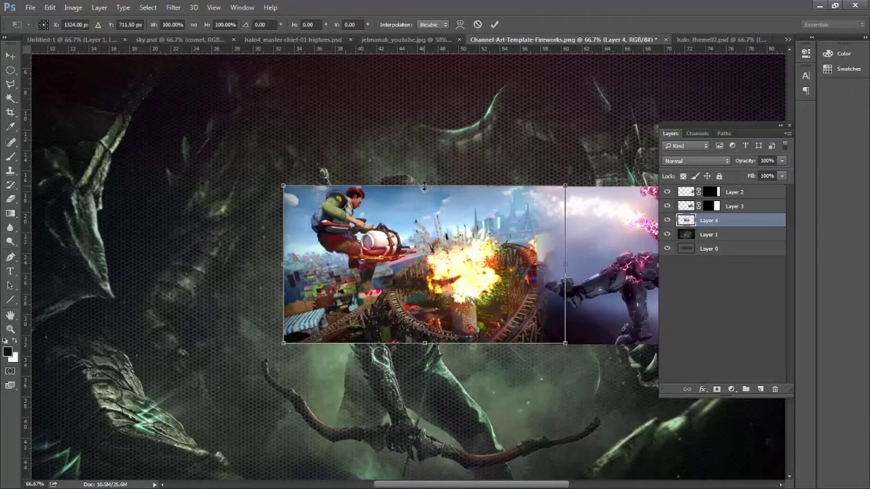
pyautogui.moveTo(435, 326); pyautogui.dragTo(425, 333)
pyautogui.press('Return')
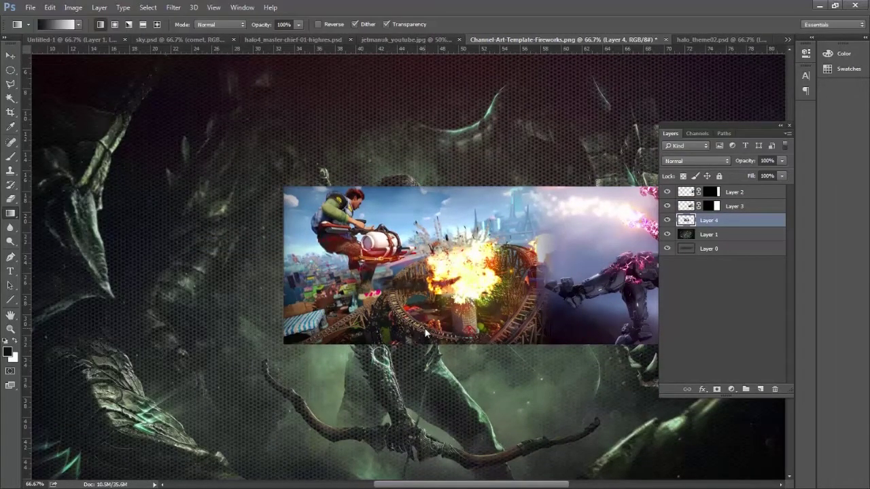
pyautogui.hotkey('ctrl', '-')
pyautogui.hotkey('ctrl', '-')
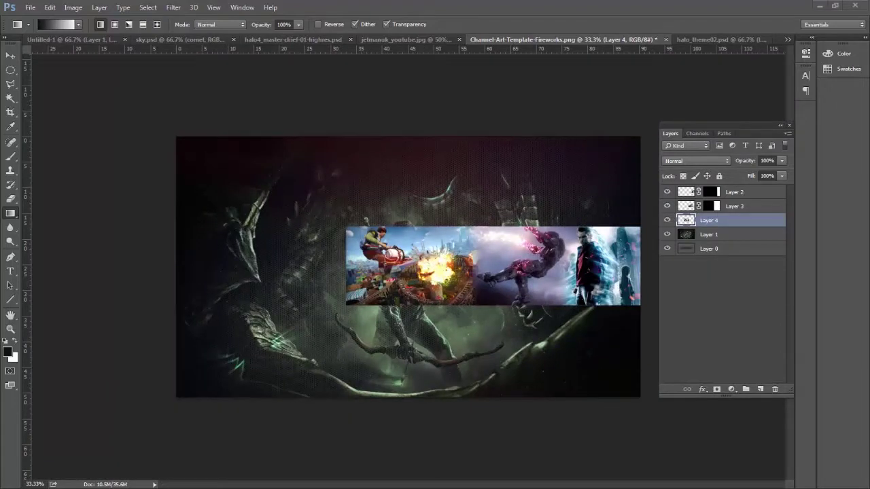
# Paste the gladiator screenshot, scale it down, and move it to the strip's left
pyautogui.hotkey('ctrl', 'v')
pyautogui.click(49, 8)
pyautogui.click(40, 222)
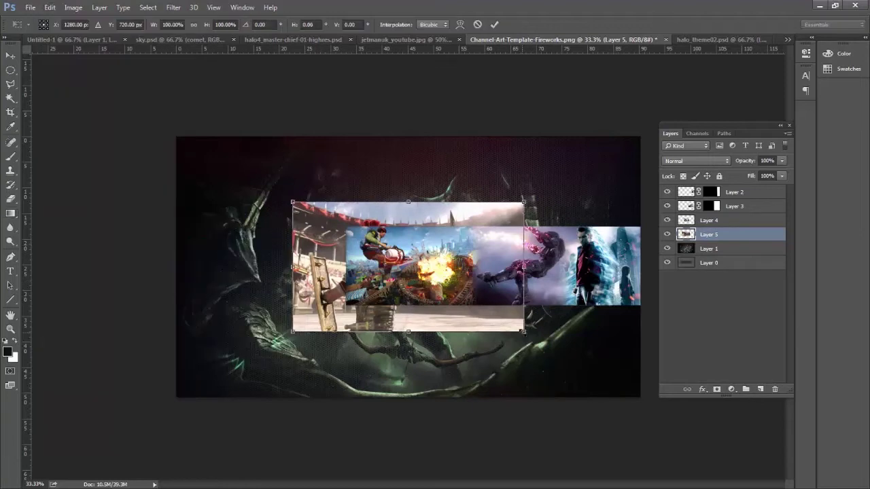
pyautogui.moveTo(524, 201); pyautogui.dragTo(395, 226)
pyautogui.press('Return')
pyautogui.press('v')
pyautogui.moveTo(320, 265); pyautogui.dragTo(271, 265)
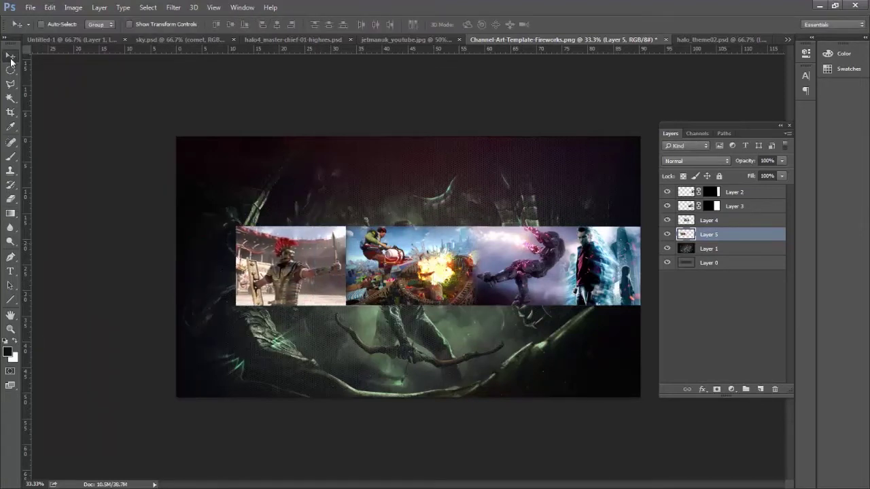
# Zoom to 50% and stretch the gladiator image's height to fill the strip
pyautogui.hotkey('ctrl', 't')
pyautogui.press('Escape')
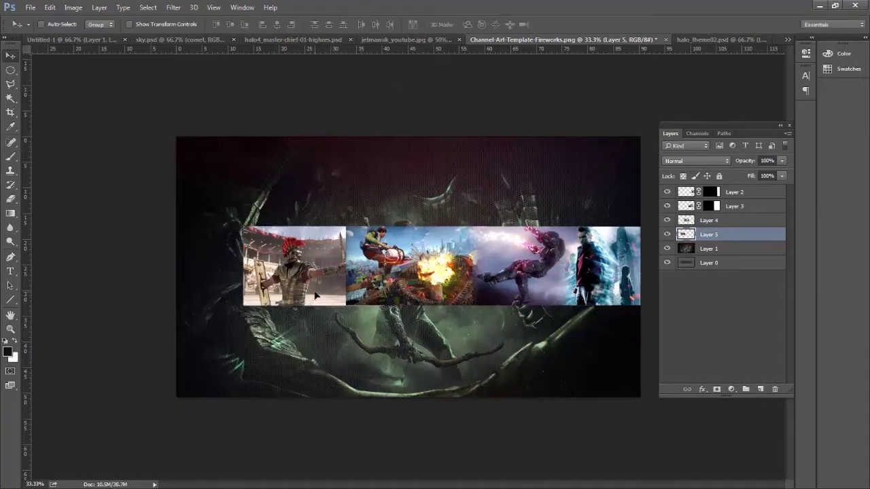
pyautogui.hotkey('ctrl', '+')
pyautogui.hotkey('ctrl', 't')
pyautogui.moveTo(267, 322); pyautogui.dragTo(268, 320)
pyautogui.press('Return')
# Hide the bike-rider layer and quick-select the gladiator's sword and hand
pyautogui.click(667, 220)
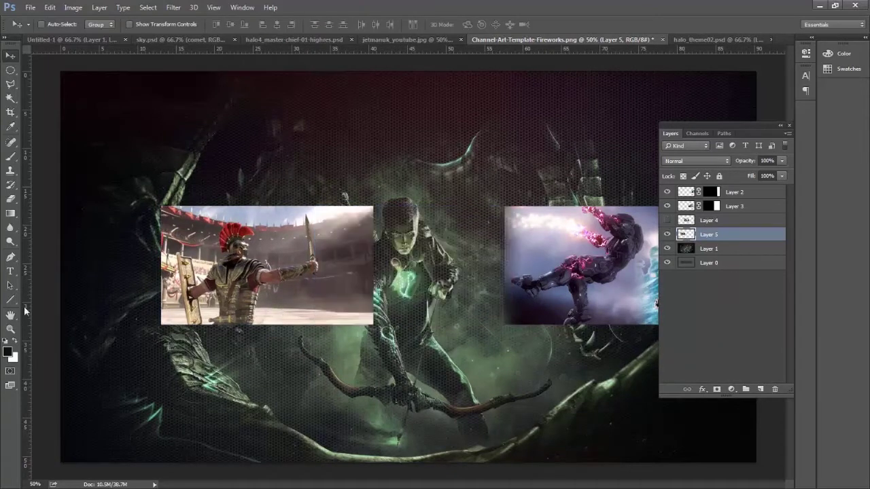
pyautogui.scroll(2, 281, 261)
pyautogui.press('w')
pyautogui.moveTo(269, 86); pyautogui.dragTo(278, 257)
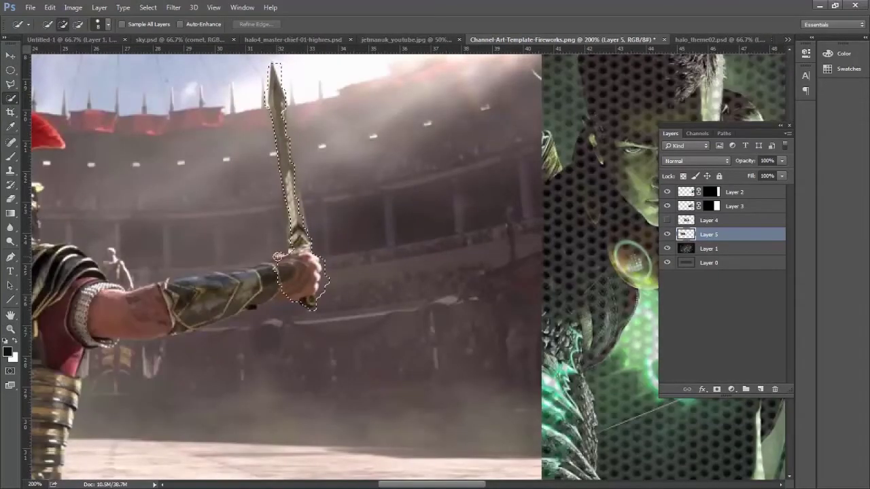
pyautogui.hotkey('ctrl', 'd')
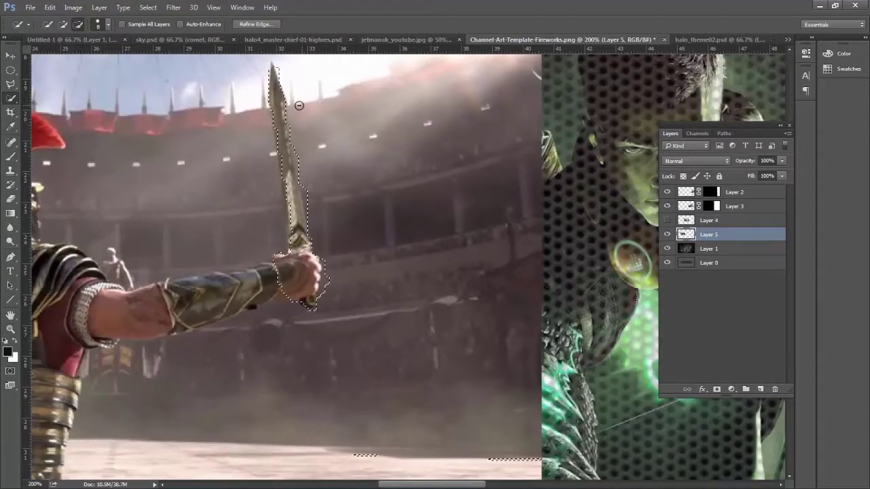
pyautogui.moveTo(272, 68); pyautogui.dragTo(290, 123)
# Mask the bike-rider layer and gradient-fade it into the gladiator image
pyautogui.click(667, 220)
pyautogui.click(709, 221)
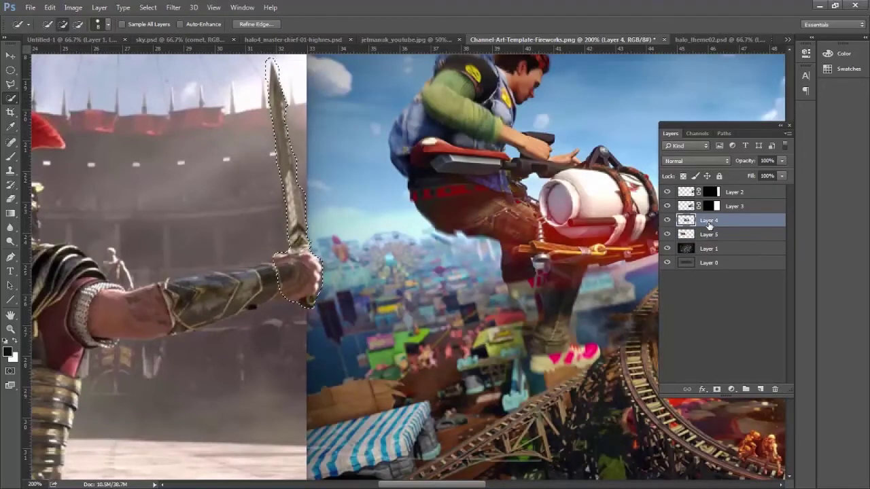
pyautogui.click(717, 389)
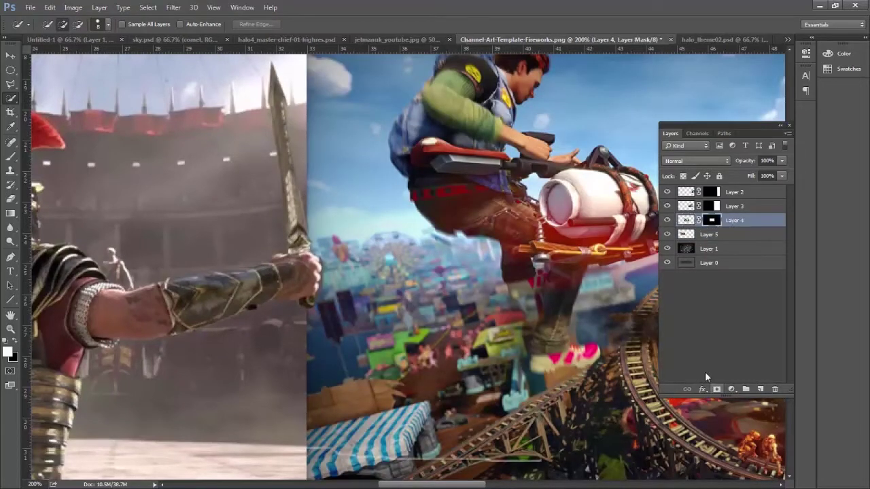
pyautogui.press('g')
pyautogui.moveTo(415, 272); pyautogui.dragTo(309, 272)
pyautogui.hotkey('ctrl', '-')
pyautogui.hotkey('ctrl', '-')
pyautogui.hotkey('ctrl', '-')
pyautogui.hotkey('ctrl', '-')
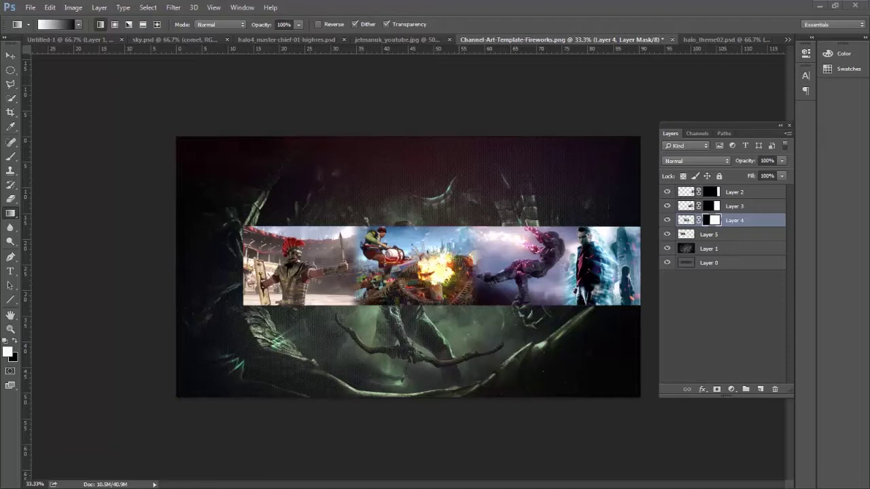
# Paste the group battle screenshot as a new layer and scale it down
pyautogui.hotkey('ctrl', 'v')
pyautogui.hotkey('ctrl', 't')
pyautogui.moveTo(524, 201)
pyautogui.mouseDown()
pyautogui.moveTo(486, 222)
pyautogui.moveTo(437, 225)
pyautogui.mouseUp()
# Nudge the battle screenshot left until it sits flush against the gladiator image
pyautogui.press('Return')
pyautogui.hotkey('shift', 'Left')
pyautogui.hotkey('shift', 'Left')
pyautogui.hotkey('shift', 'Left')
pyautogui.click(49, 7)
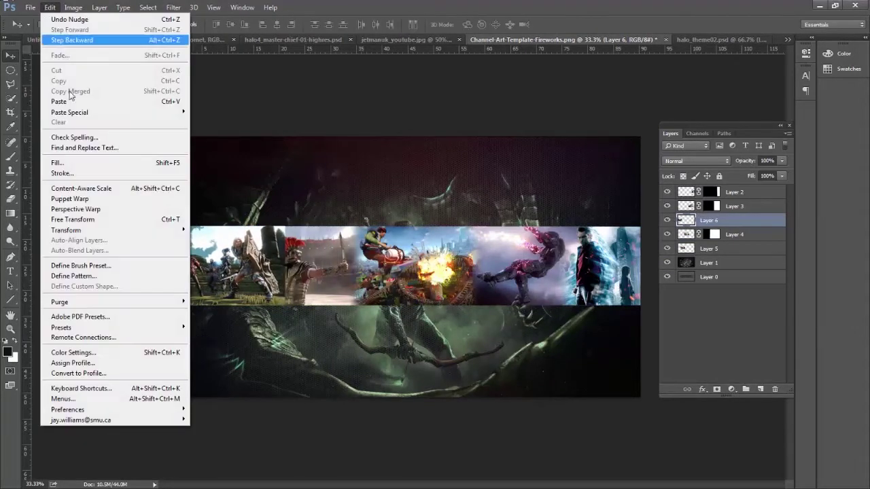
pyautogui.press('Escape')
pyautogui.hotkey('shift', 'Left')
pyautogui.hotkey('shift', 'Left')
pyautogui.hotkey('shift', 'Left')
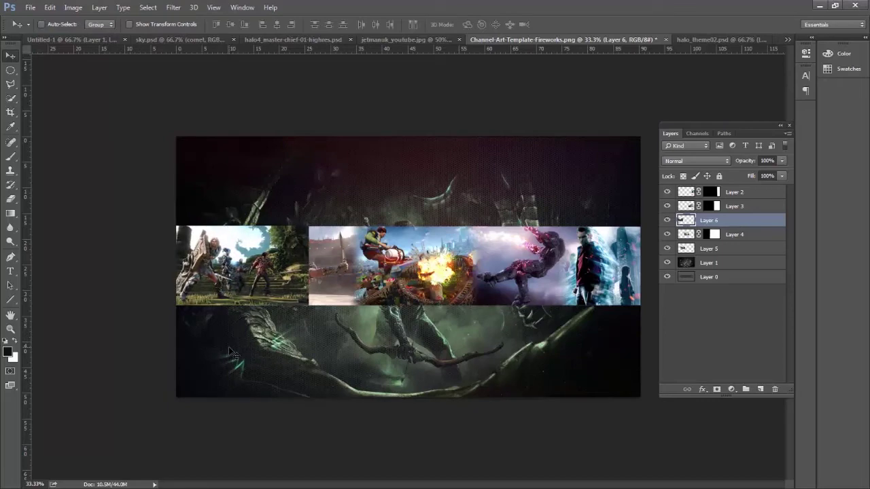
# Move Layer 6 below Layer 4, mask it, and gradient-fade it into the gladiator shot
pyautogui.moveTo(706, 220); pyautogui.dragTo(683, 235)
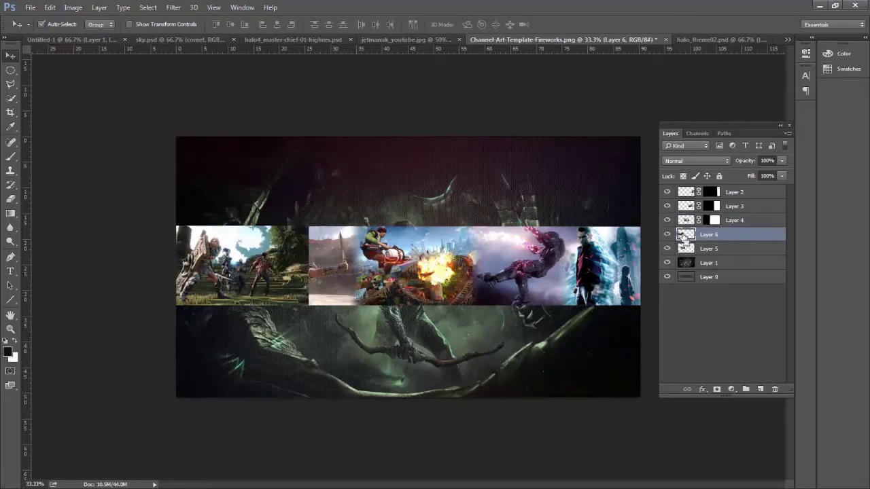
pyautogui.click(716, 389)
pyautogui.press('g')
pyautogui.moveTo(306, 265); pyautogui.dragTo(244, 265)
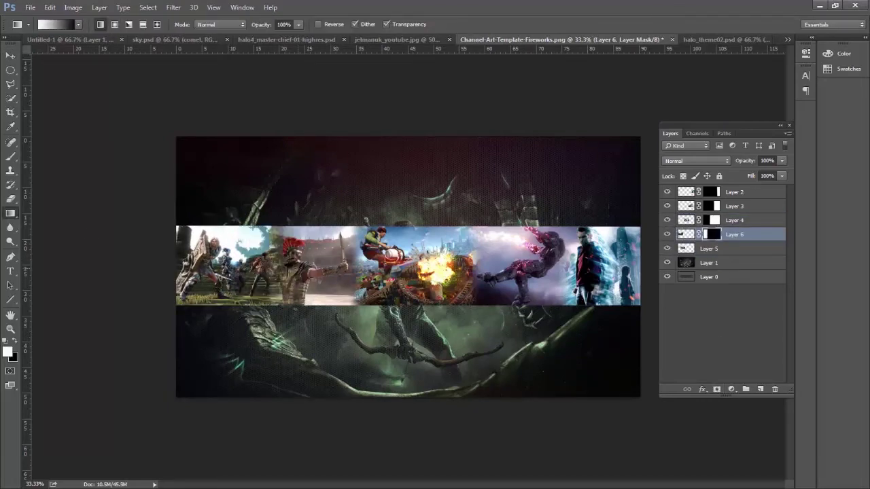
pyautogui.scroll(2, 147, 267)
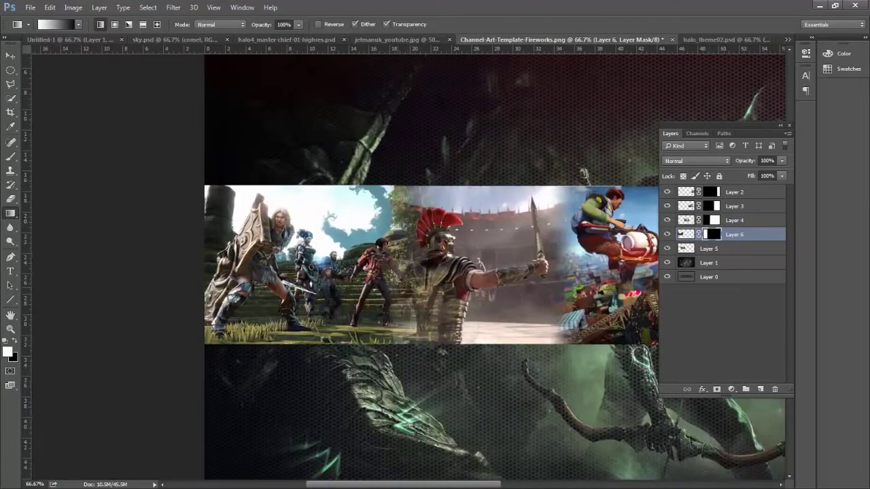
pyautogui.click(676, 248)
pyautogui.click(10, 56)
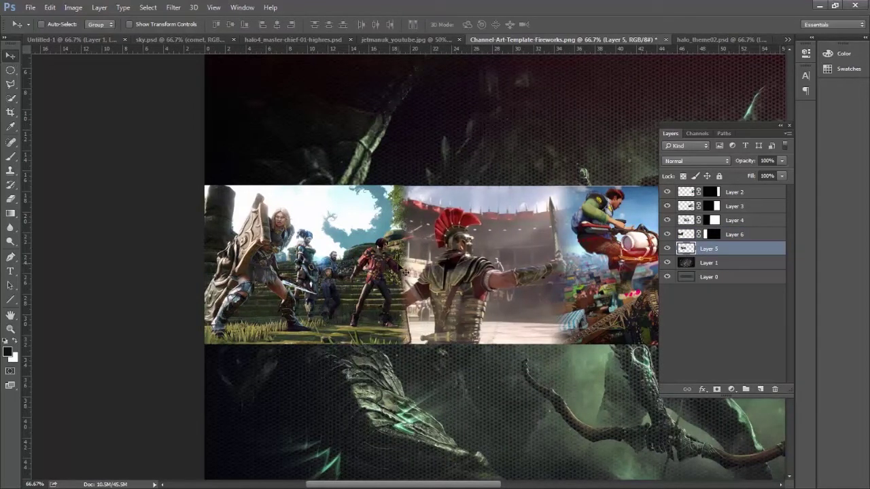
# Redo the gradient fade on Layer 6's mask at the gladiator seam, then zoom in
pyautogui.click(710, 235)
pyautogui.press('g')
pyautogui.moveTo(367, 272); pyautogui.dragTo(406, 272)
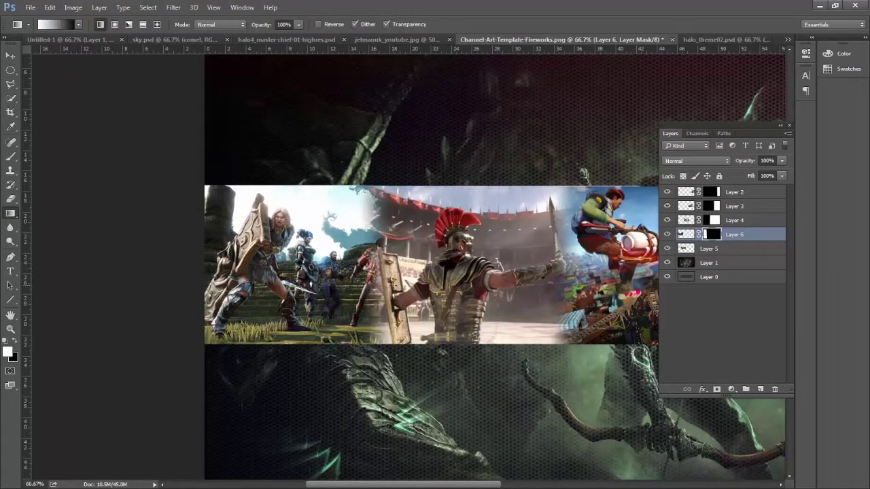
pyautogui.press('z')
pyautogui.click(377, 282)
pyautogui.click(136, 265)
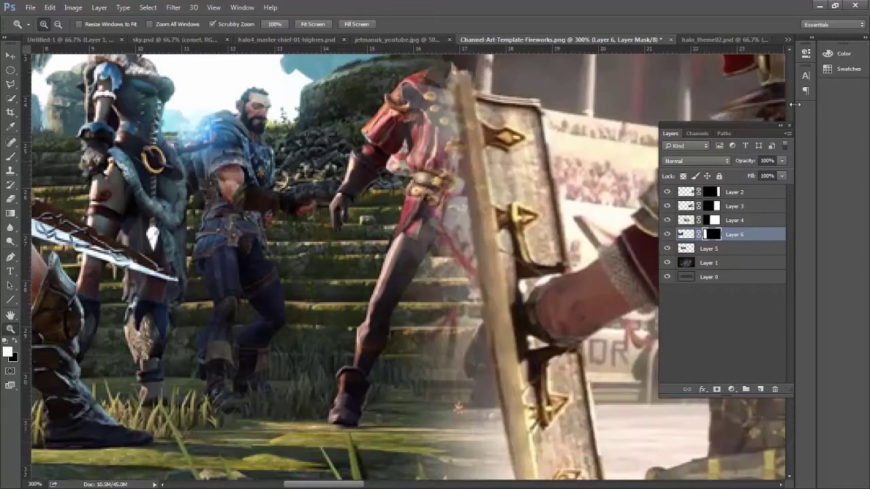
# Brush Layer 6's mask to hide the overlapping figure and reveal the gladiator's sword
pyautogui.press('b')
pyautogui.moveTo(476, 130)
pyautogui.mouseDown()
pyautogui.moveTo(408, 197)
pyautogui.moveTo(433, 174)
pyautogui.moveTo(448, 360)
pyautogui.mouseUp()
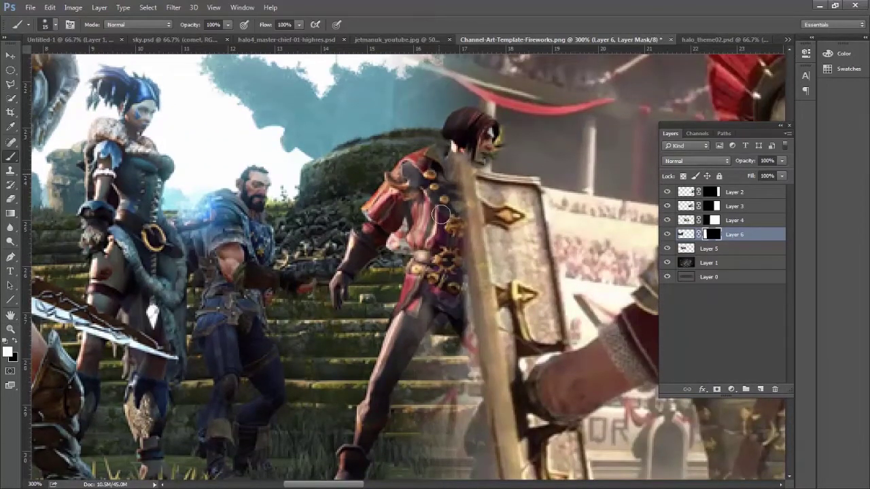
pyautogui.moveTo(435, 292); pyautogui.dragTo(394, 408)
pyautogui.moveTo(462, 272); pyautogui.dragTo(472, 472)
pyautogui.moveTo(414, 163)
pyautogui.mouseDown()
pyautogui.moveTo(414, 217)
pyautogui.moveTo(469, 265)
pyautogui.mouseUp()
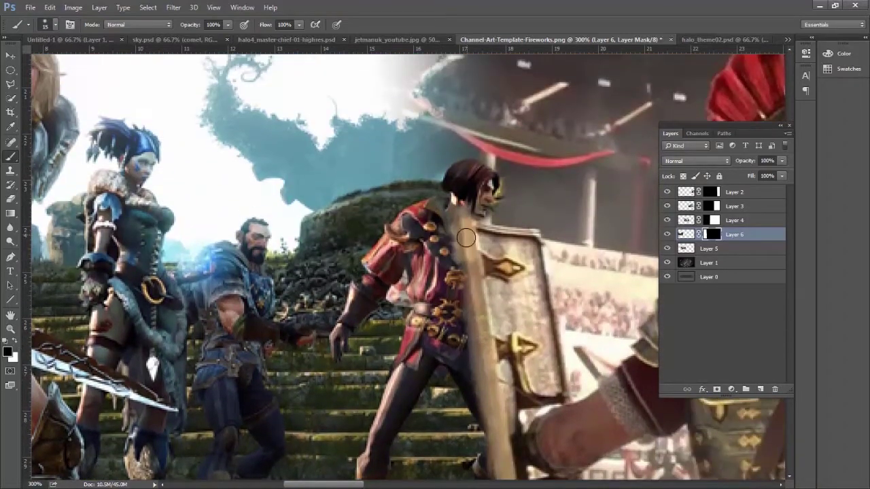
pyautogui.moveTo(467, 225); pyautogui.dragTo(469, 384)
pyautogui.moveTo(463, 204); pyautogui.dragTo(452, 331)
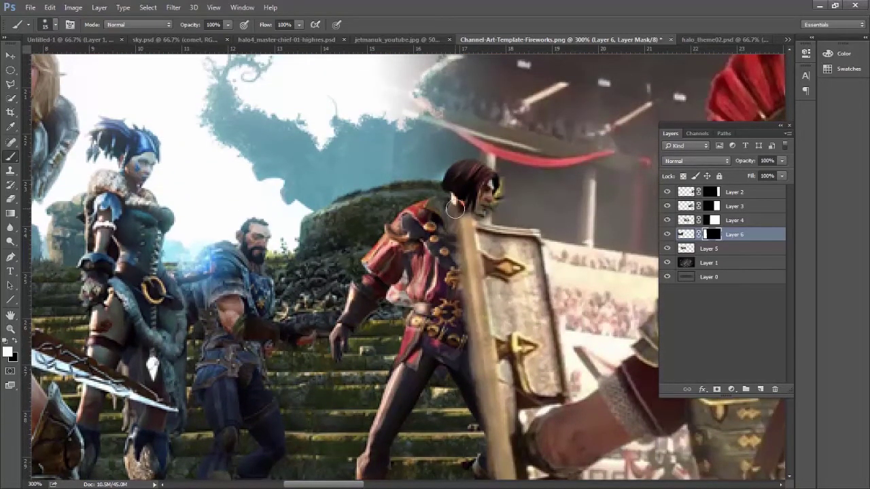
# Touch up the mask around the hooded figure's head with a smaller black/white brush
pyautogui.hotkey('ctrl', '1')
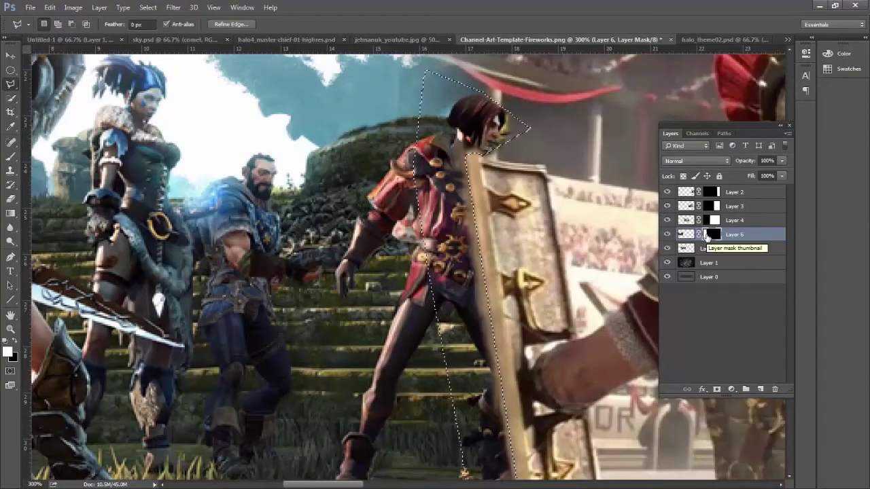
pyautogui.press('x')
pyautogui.press('b')
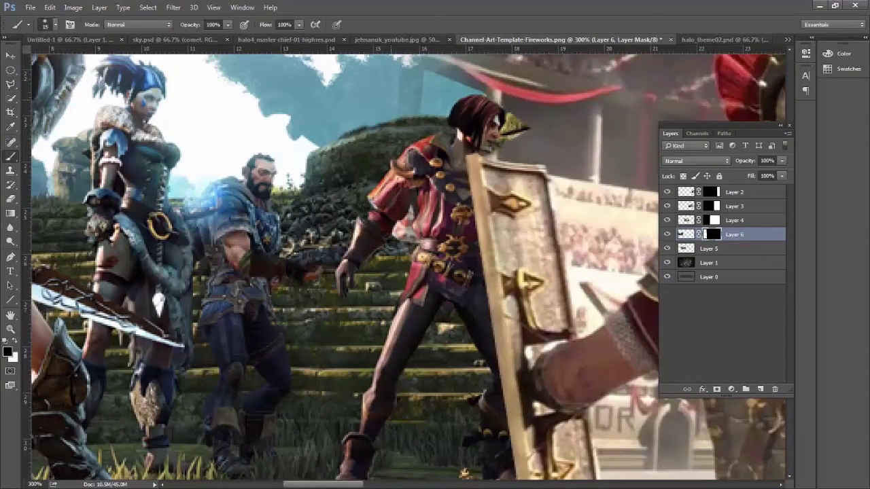
pyautogui.moveTo(441, 100)
pyautogui.mouseDown()
pyautogui.moveTo(476, 75)
pyautogui.moveTo(428, 107)
pyautogui.mouseUp()
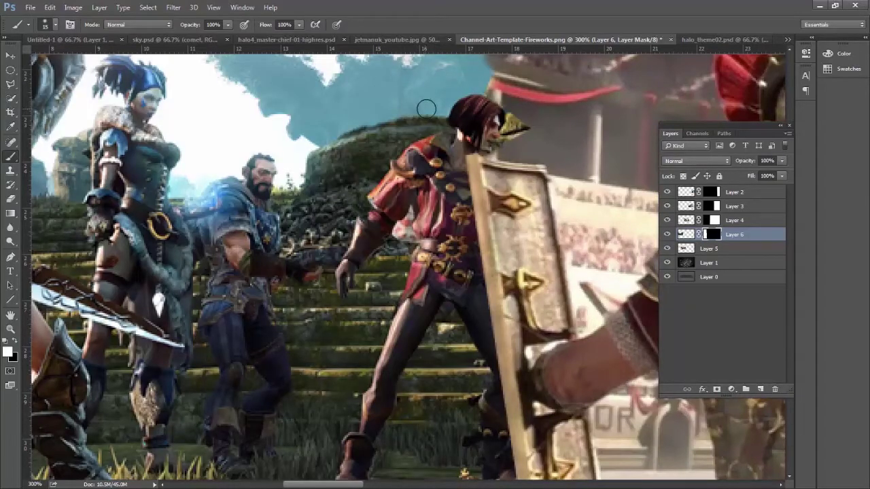
pyautogui.press('[')
pyautogui.press('[')
pyautogui.press('[')
pyautogui.moveTo(508, 108); pyautogui.dragTo(496, 150)
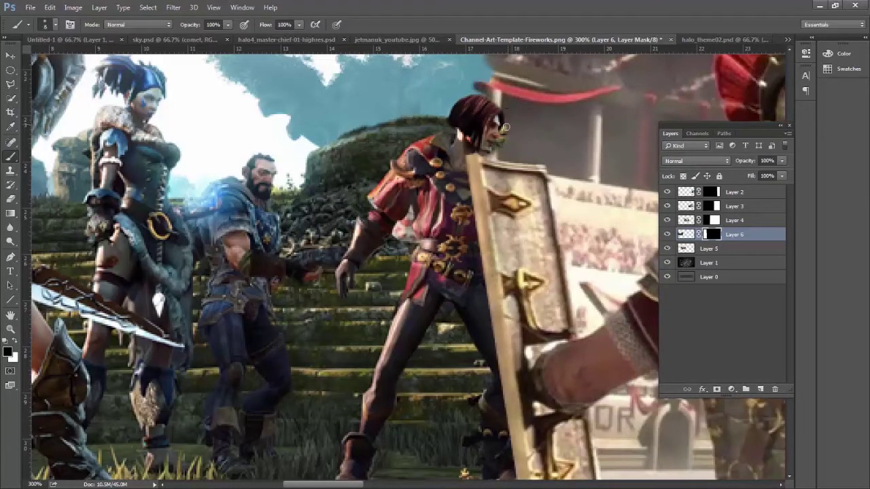
pyautogui.press('x')
pyautogui.hotkey('ctrl', '-')
pyautogui.press('r')
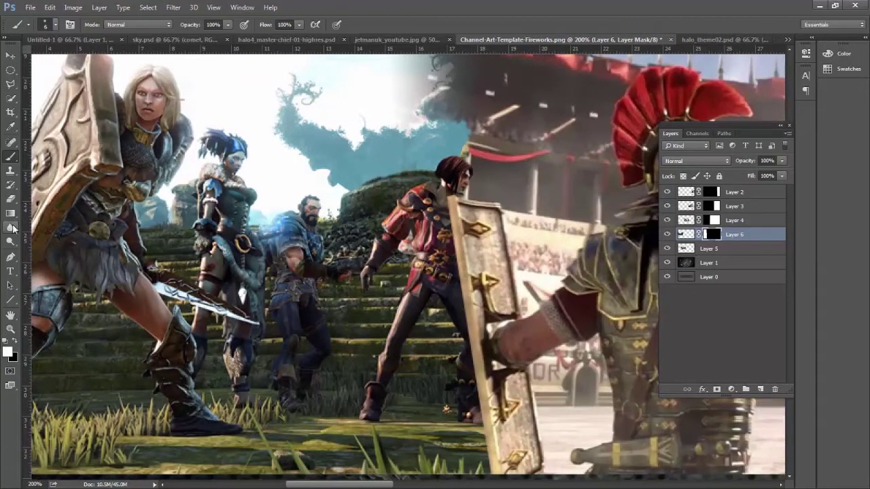
pyautogui.hotkey('ctrl', '-')
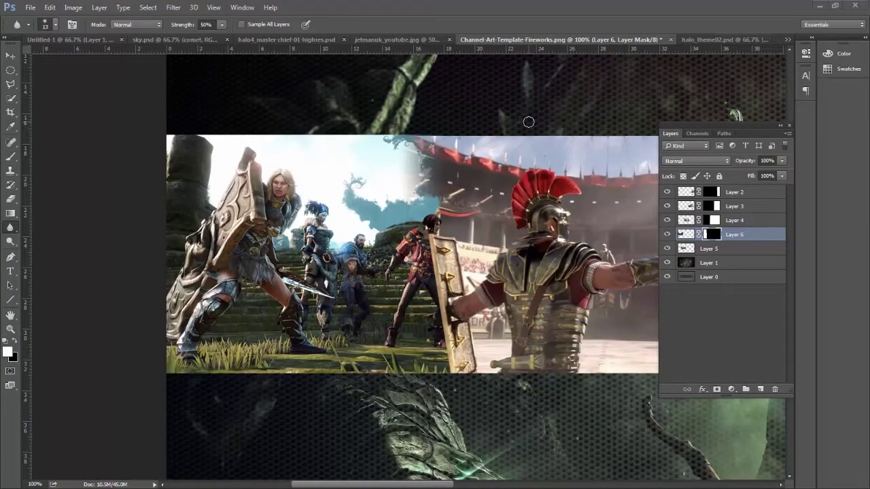
# Fit the banner to the window, float the Layers panel, and inspect the man at the right end
pyautogui.press('z')
pyautogui.keyDown('alt'); pyautogui.click(110, 87); pyautogui.keyUp('alt')
pyautogui.keyDown('alt'); pyautogui.click(109, 87); pyautogui.keyUp('alt')
pyautogui.keyDown('alt'); pyautogui.click(110, 87); pyautogui.keyUp('alt')
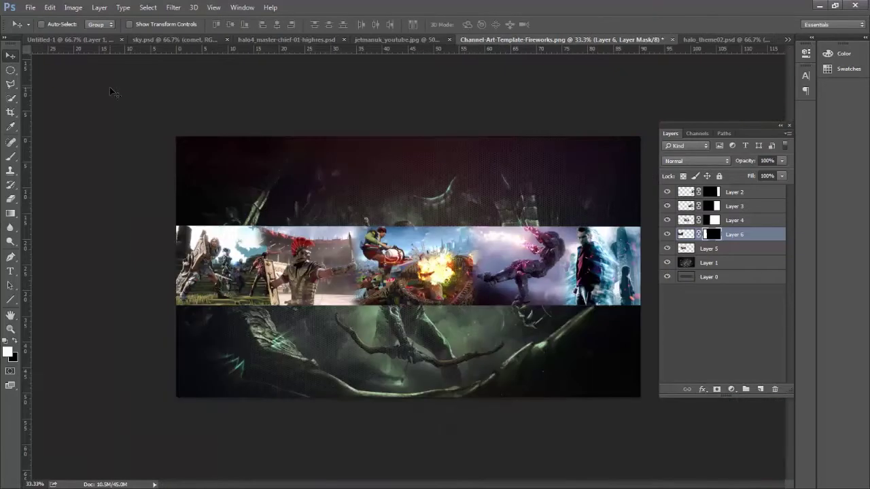
pyautogui.click(313, 23)
pyautogui.moveTo(738, 129); pyautogui.dragTo(359, 93)
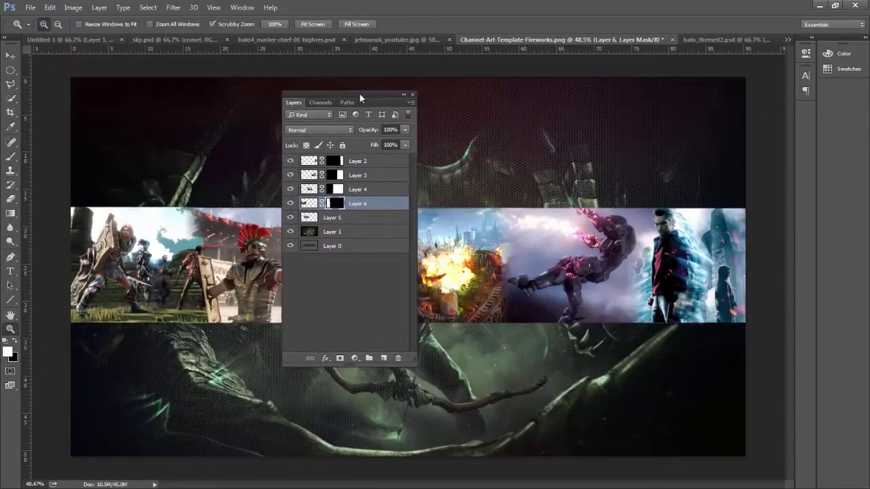
pyautogui.click(668, 249)
pyautogui.click(669, 248)
pyautogui.click(670, 245)
pyautogui.click(673, 238)
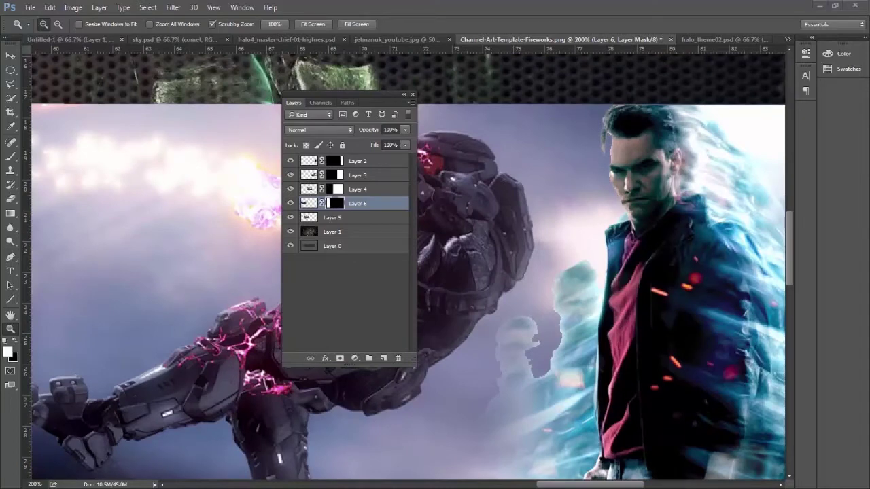
pyautogui.hotkey('ctrl', '-')
# Paste the Quantum Break poster and scale it to about 65% into the strip
pyautogui.hotkey('ctrl', 'v')
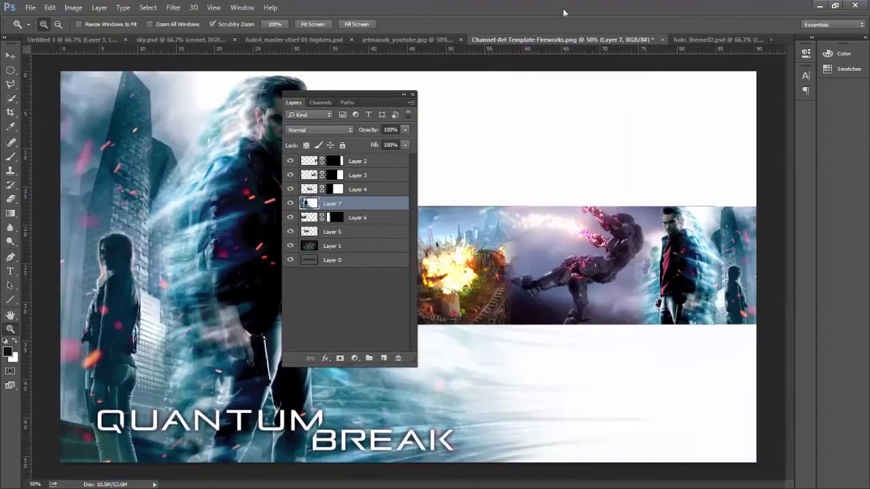
pyautogui.click(49, 6)
pyautogui.click(65, 219)
pyautogui.moveTo(61, 461); pyautogui.dragTo(305, 325)
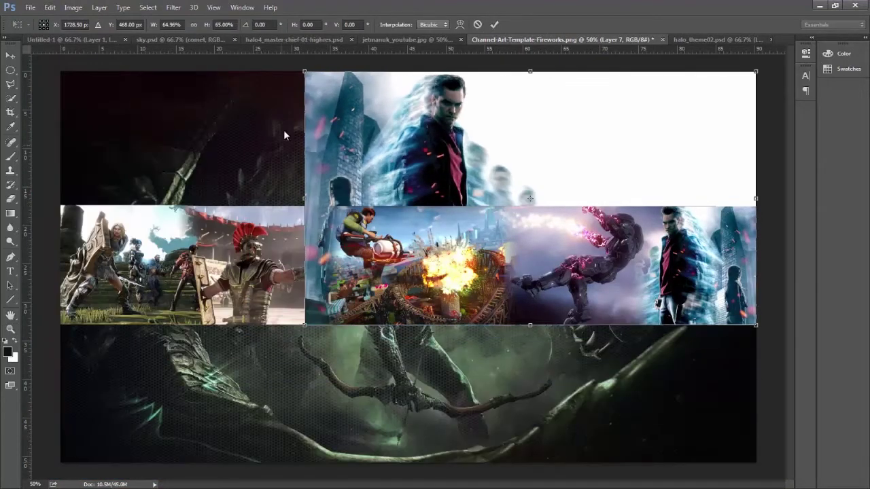
pyautogui.moveTo(529, 71); pyautogui.dragTo(530, 206)
pyautogui.press('Return')
pyautogui.click(50, 7)
pyautogui.click(64, 219)
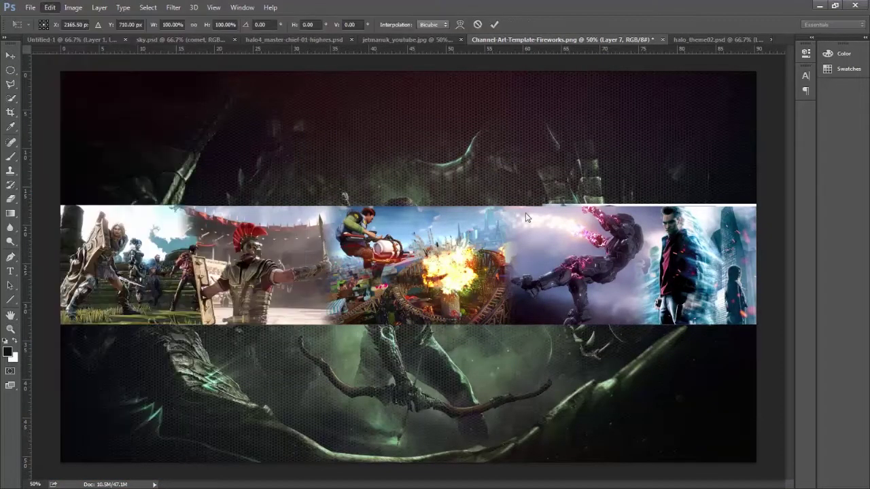
pyautogui.press('Return')
pyautogui.click(50, 7)
pyautogui.click(65, 220)
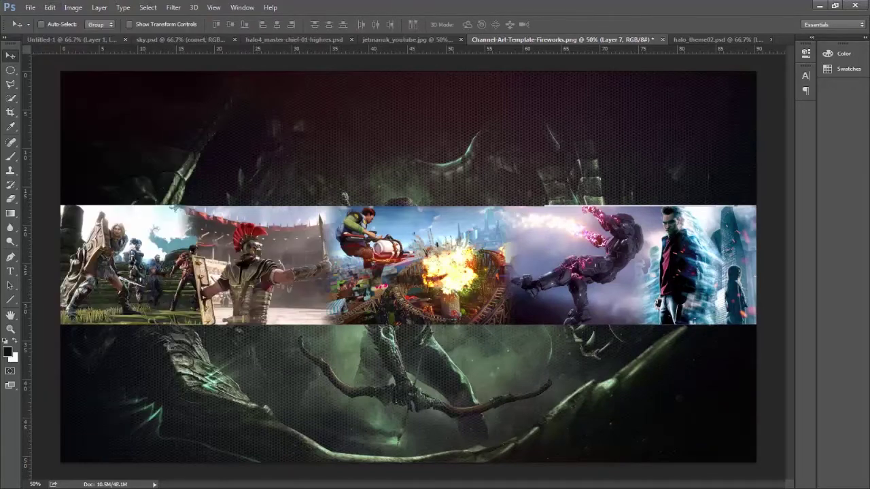
# Step back and forth through the history to compare the poster with the original strip
pyautogui.hotkey('ctrl', 'z')
pyautogui.hotkey('ctrl', 'z')
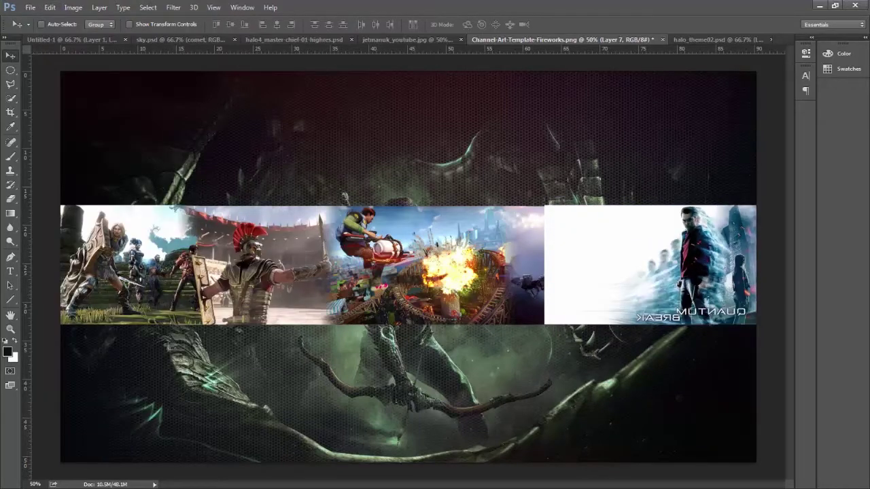
pyautogui.hotkey('ctrl', 'z')
pyautogui.hotkey('ctrl', 'z')
pyautogui.hotkey('ctrl', 'z')
pyautogui.hotkey('ctrl', 'z')
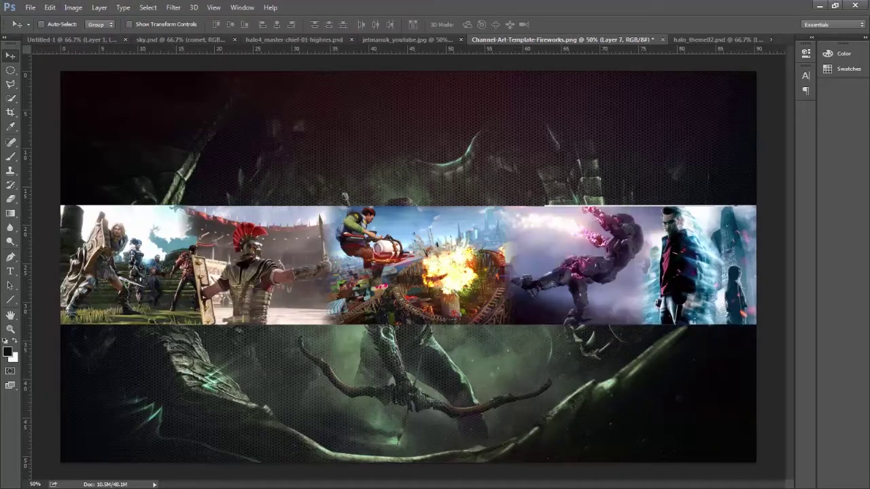
pyautogui.hotkey('ctrl', 'alt', 'z')
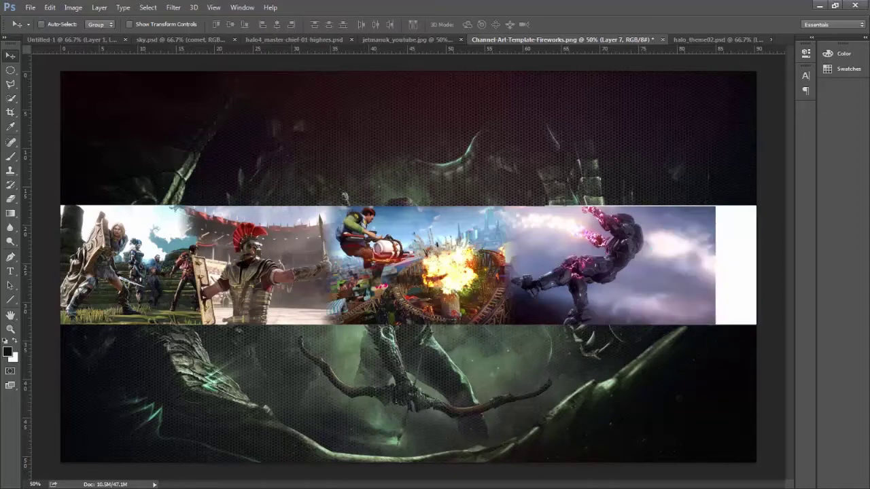
pyautogui.hotkey('ctrl', 'alt', 'z')
pyautogui.hotkey('ctrl', 'shift', 'z')
pyautogui.hotkey('ctrl', 'shift', 'z')
pyautogui.hotkey('ctrl', 'shift', 'z')
# Rescale the poster to 65% and fit it into the strip's right end
pyautogui.click(50, 7)
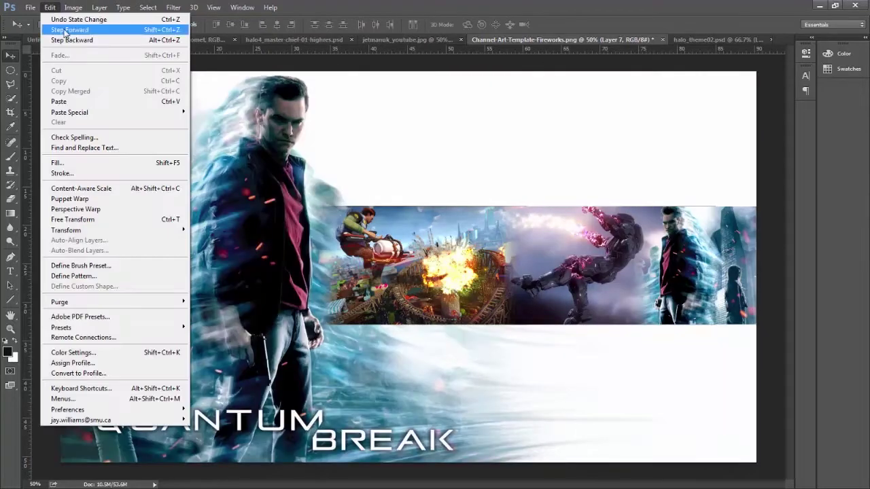
pyautogui.click(75, 192)
pyautogui.moveTo(187, 229); pyautogui.dragTo(302, 335)
pyautogui.moveTo(302, 462); pyautogui.dragTo(500, 349)
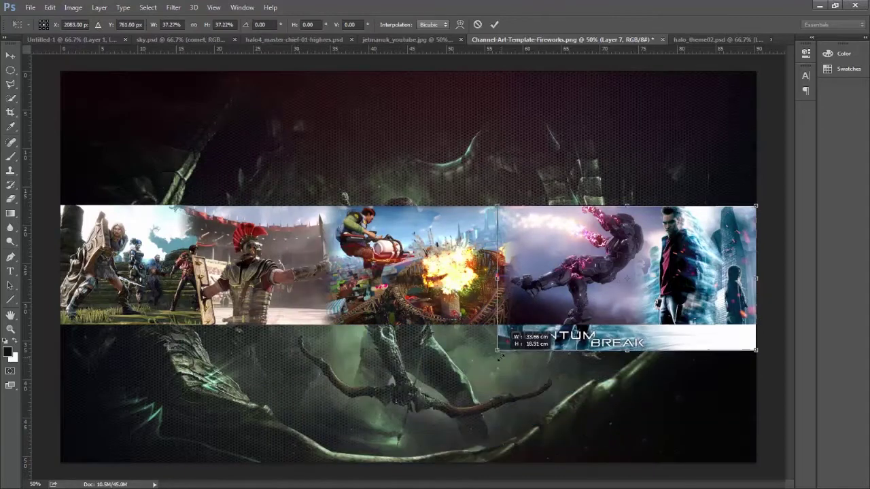
pyautogui.press('Return')
# Flip the poster horizontally and marquee-select the poster area below the strip
pyautogui.click(50, 7)
pyautogui.click(231, 345)
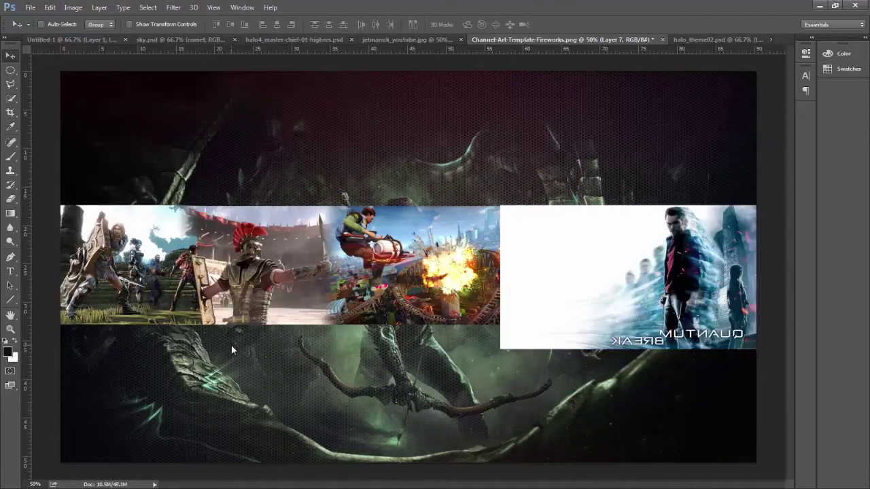
pyautogui.click(11, 69)
pyautogui.click(75, 69)
pyautogui.moveTo(61, 426); pyautogui.dragTo(780, 326)
# Delete the poster's title area below the strip and gradient-fade its left side into the robot
pyautogui.press('Delete')
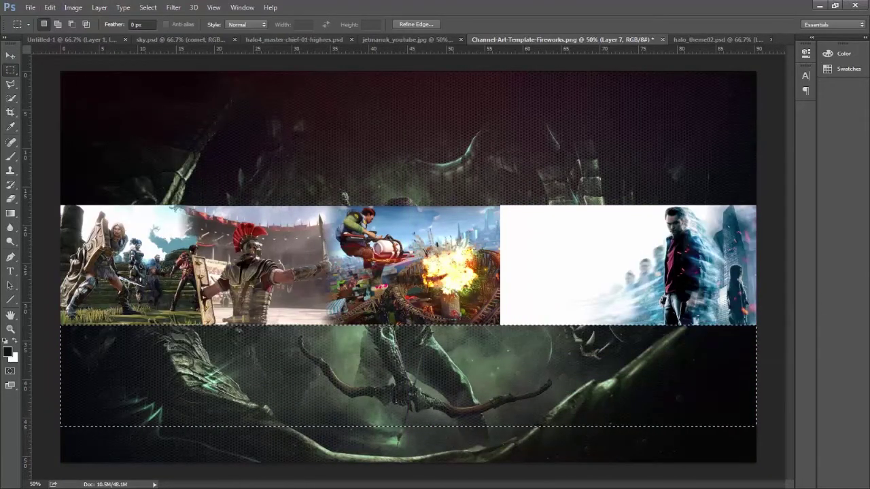
pyautogui.press('g')
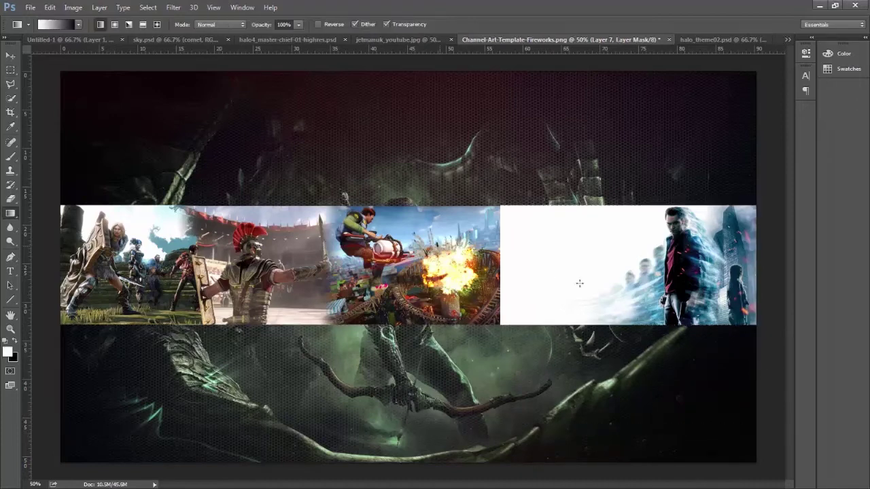
pyautogui.moveTo(579, 284)
pyautogui.mouseDown()
pyautogui.moveTo(638, 260)
pyautogui.moveTo(681, 261)
pyautogui.mouseUp()
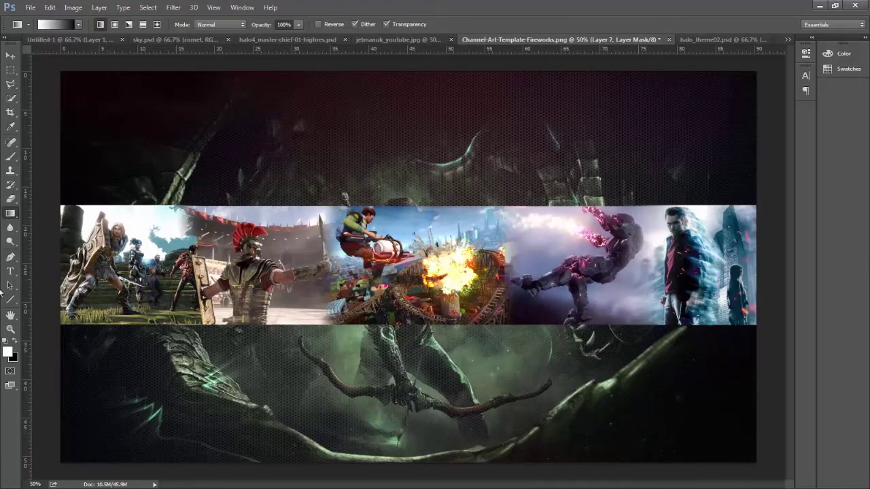
pyautogui.press('z')
pyautogui.click(585, 251)
pyautogui.click(584, 251)
# Paint the mask to reveal the robot's back and shoulder armour
pyautogui.press('b')
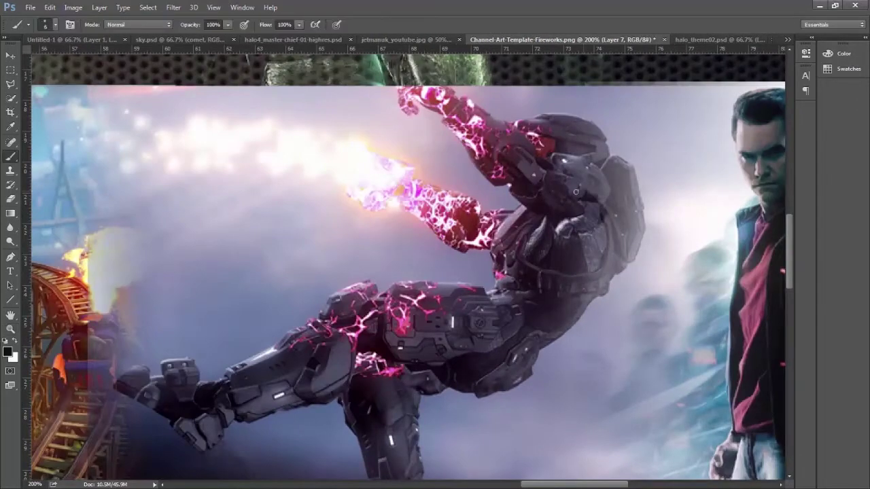
pyautogui.moveTo(571, 285)
pyautogui.mouseDown()
pyautogui.moveTo(599, 150)
pyautogui.moveTo(625, 252)
pyautogui.mouseUp()
pyautogui.moveTo(599, 313)
pyautogui.mouseDown()
pyautogui.moveTo(625, 191)
pyautogui.moveTo(623, 252)
pyautogui.mouseUp()
pyautogui.scroll(-5, 608, 114)
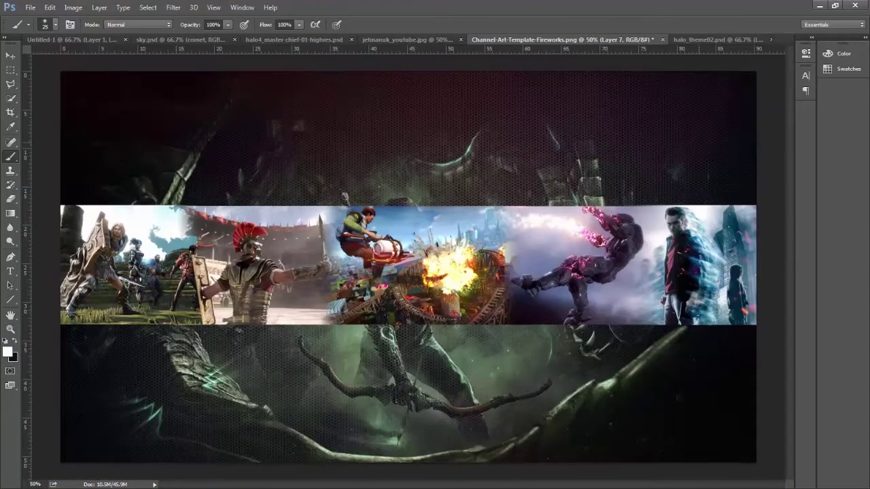
pyautogui.scroll(5, 699, 142)
pyautogui.moveTo(502, 484); pyautogui.dragTo(539, 486)
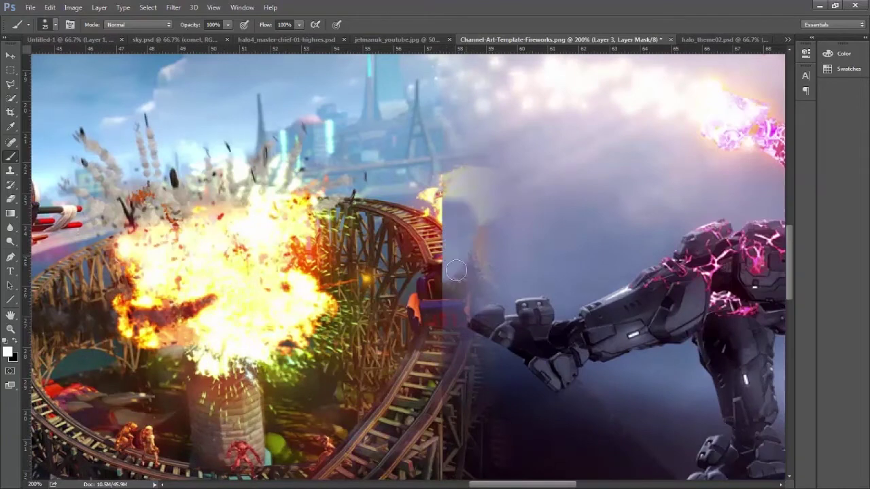
# Paint black on the mask to reveal the coaster car and fire beside the robot, undoing the last stroke
pyautogui.press('x')
pyautogui.moveTo(469, 299); pyautogui.dragTo(469, 177)
pyautogui.moveTo(462, 285)
pyautogui.mouseDown()
pyautogui.moveTo(533, 437)
pyautogui.moveTo(476, 285)
pyautogui.moveTo(447, 58)
pyautogui.mouseUp()
pyautogui.scroll(-2, 418, 255)
pyautogui.hotkey('ctrl', 'z')
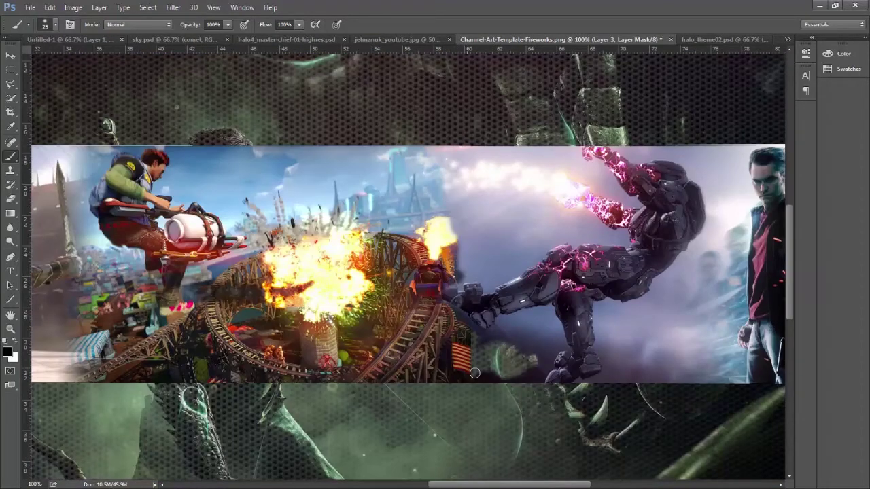
# Smudge the layer pixels along the seam near the robot's feet, then return to the mask
pyautogui.press('r')
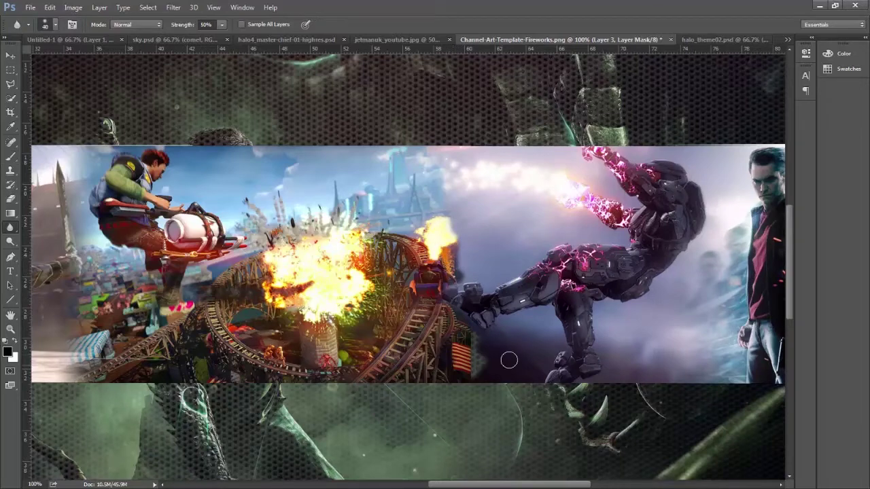
pyautogui.hotkey('ctrl', '2')
pyautogui.hotkey('shift', 'r')
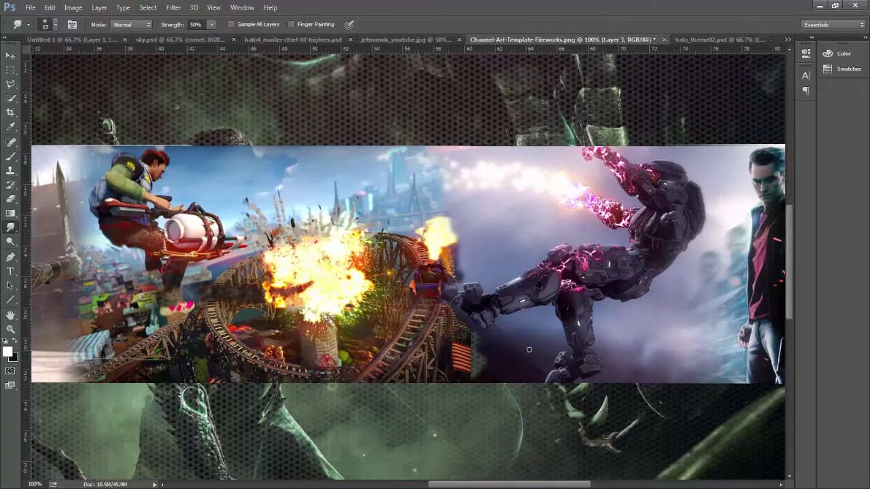
pyautogui.moveTo(515, 350)
pyautogui.mouseDown()
pyautogui.moveTo(509, 375)
pyautogui.moveTo(454, 362)
pyautogui.moveTo(505, 368)
pyautogui.moveTo(458, 317)
pyautogui.moveTo(449, 349)
pyautogui.moveTo(455, 340)
pyautogui.moveTo(462, 378)
pyautogui.mouseUp()
pyautogui.hotkey('ctrl', '\\')
pyautogui.press('b')
pyautogui.press('x')
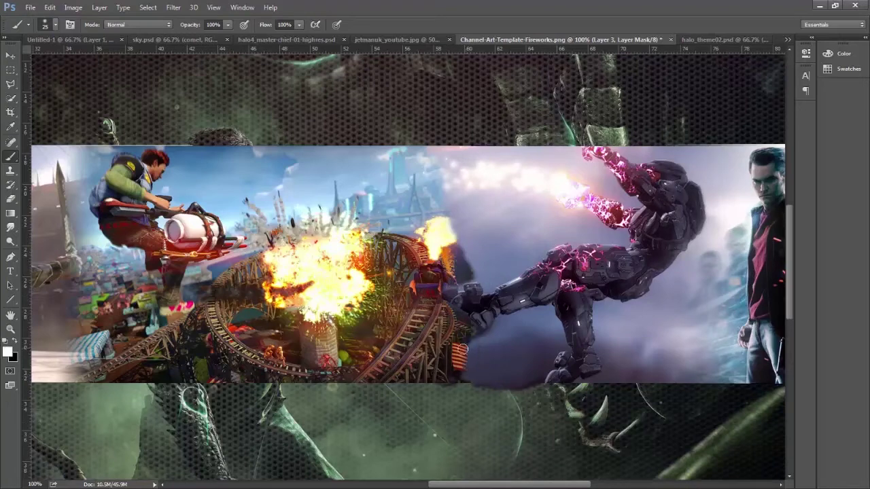
# Repaint the mask along the robot seam, check the robot's hand at 300%, then zoom out
pyautogui.click(10, 231)
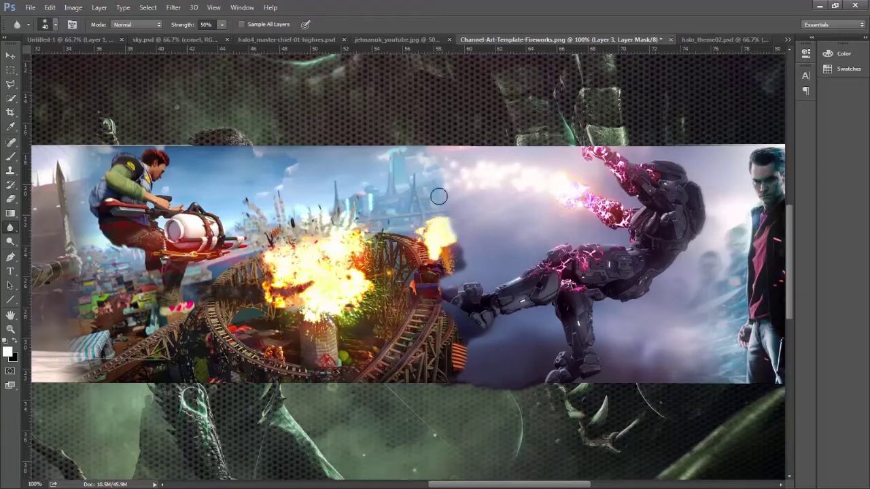
pyautogui.press('b')
pyautogui.moveTo(442, 157)
pyautogui.mouseDown()
pyautogui.moveTo(449, 381)
pyautogui.moveTo(434, 258)
pyautogui.moveTo(455, 261)
pyautogui.mouseUp()
pyautogui.scroll(1, 463, 185)
pyautogui.press('g')
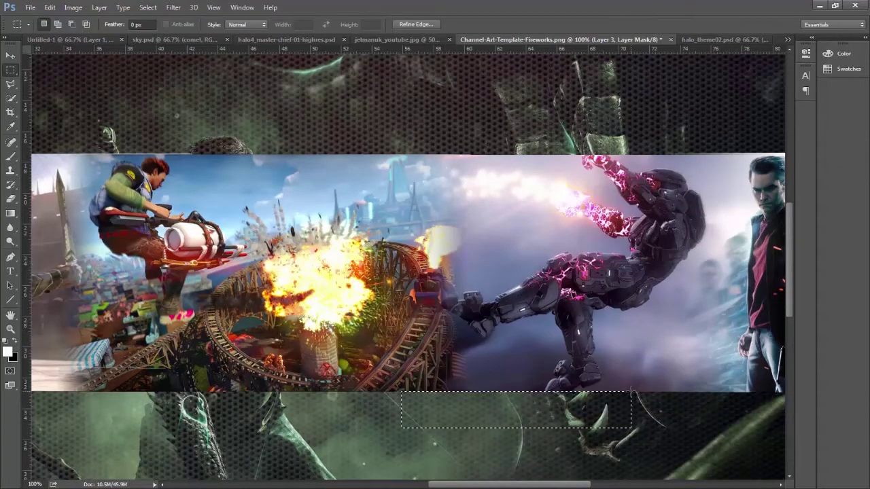
pyautogui.press('z')
pyautogui.click(461, 305)
pyautogui.click(461, 305)
pyautogui.click(11, 158)
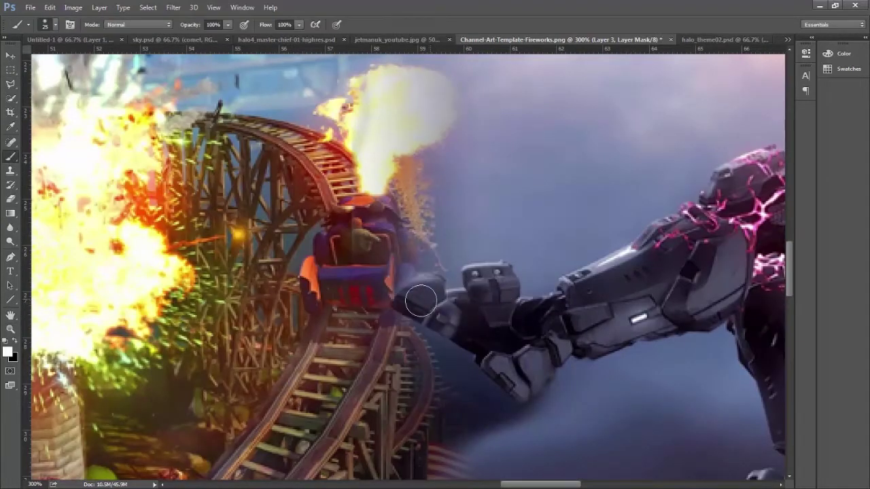
pyautogui.hotkey('ctrl', '-')
pyautogui.hotkey('ctrl', '-')
pyautogui.hotkey('ctrl', '-')
pyautogui.hotkey('ctrl', '-')
pyautogui.hotkey('ctrl', '-')
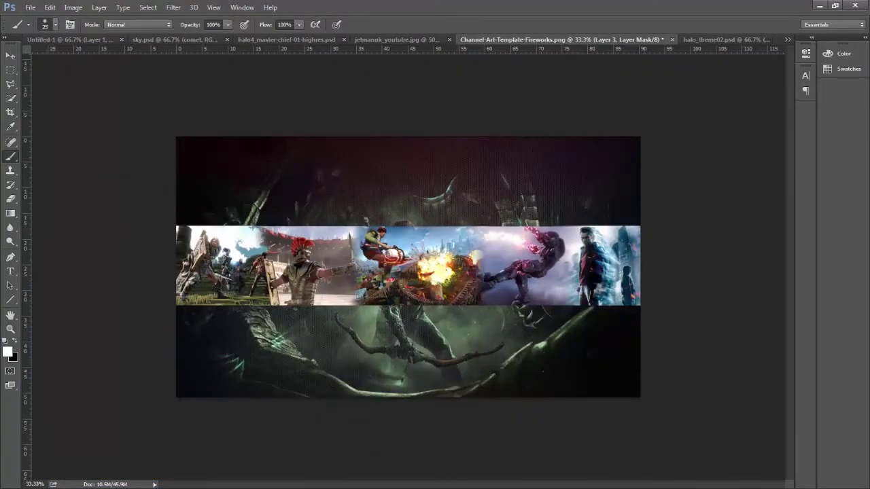
# Hide the dark background and open ori_theme^02.psd and ori_theme.psd
pyautogui.hotkey('ctrl', 'BackSpace')
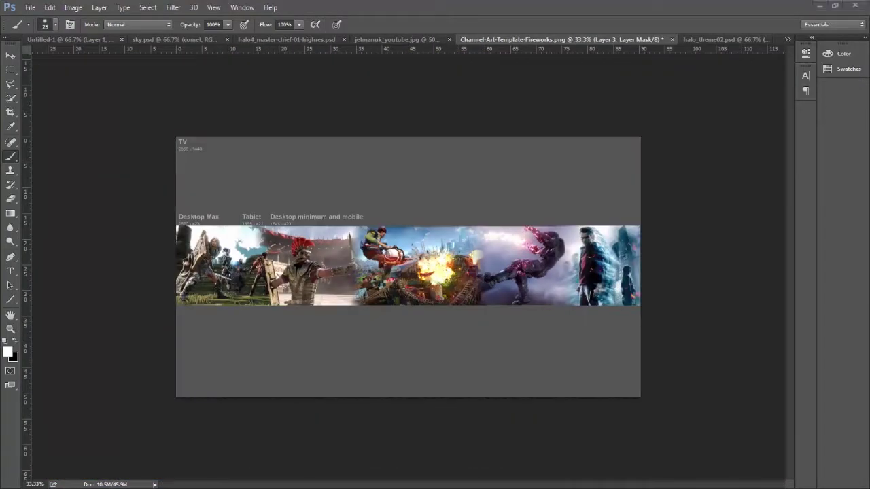
pyautogui.hotkey('ctrl', 'o')
pyautogui.scroll(-2, 340, 135)
pyautogui.doubleClick(331, 82)
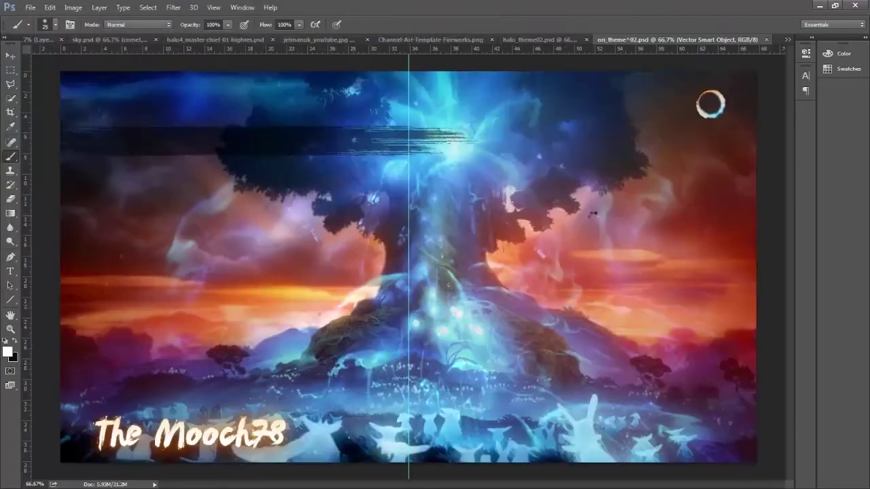
pyautogui.hotkey('ctrl', 'o')
pyautogui.scroll(-2, 333, 115)
pyautogui.doubleClick(283, 143)
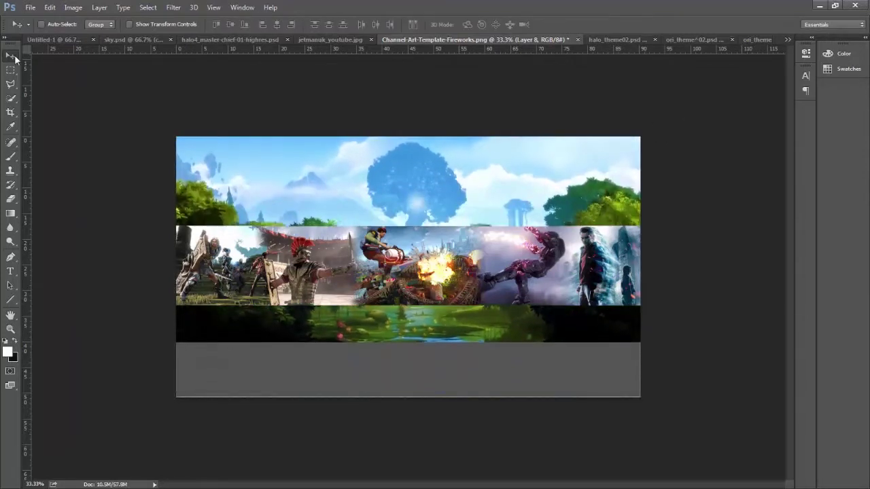
# Content-aware stretch the landscape down to the canvas bottom and merge the layers
pyautogui.click(81, 188)
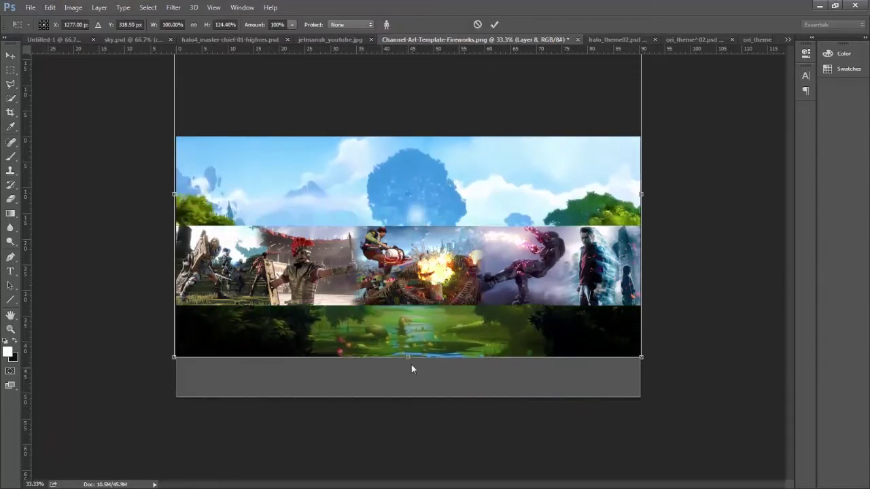
pyautogui.moveTo(408, 398); pyautogui.dragTo(400, 466)
pyautogui.hotkey('shift', 'Up')
pyautogui.hotkey('shift', 'Up')
pyautogui.hotkey('shift', 'Up')
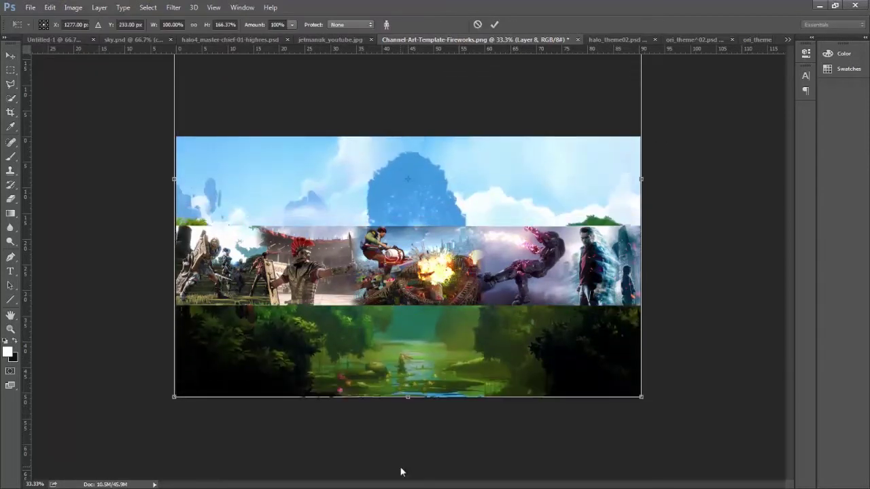
pyautogui.press('Return')
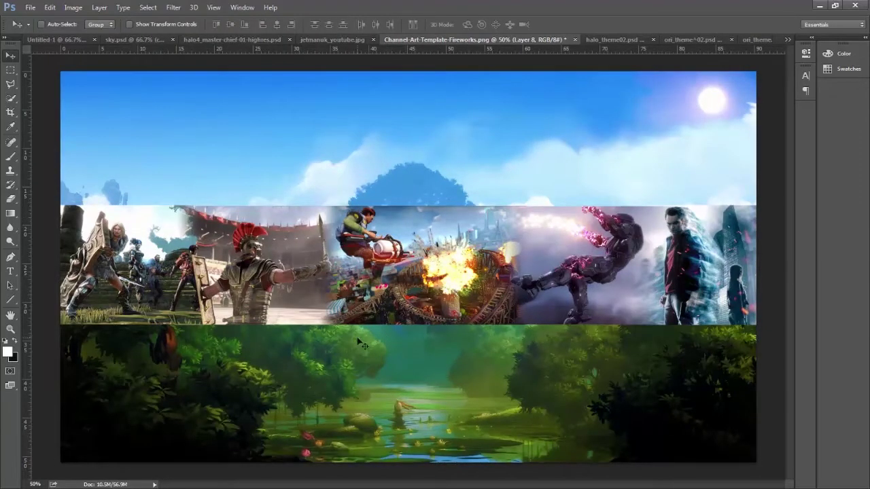
pyautogui.hotkey('ctrl', 'shift', 'e')
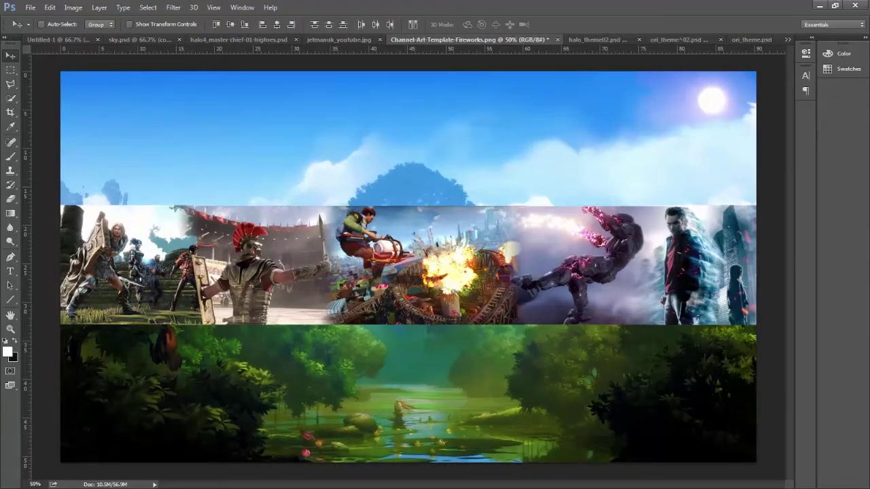
# Add a Photo Filter using Cooling Filter (82) at 55% density
pyautogui.click(728, 79)
pyautogui.click(708, 123)
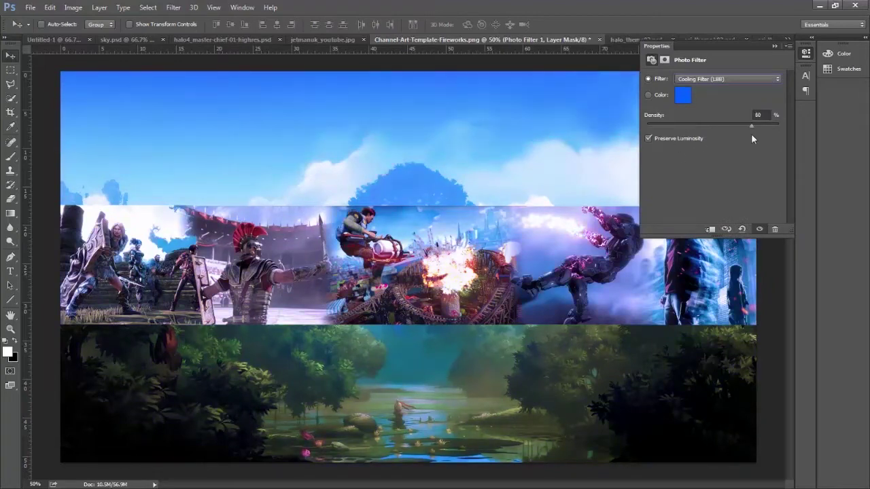
pyautogui.click(727, 79)
pyautogui.click(708, 131)
pyautogui.click(718, 126)
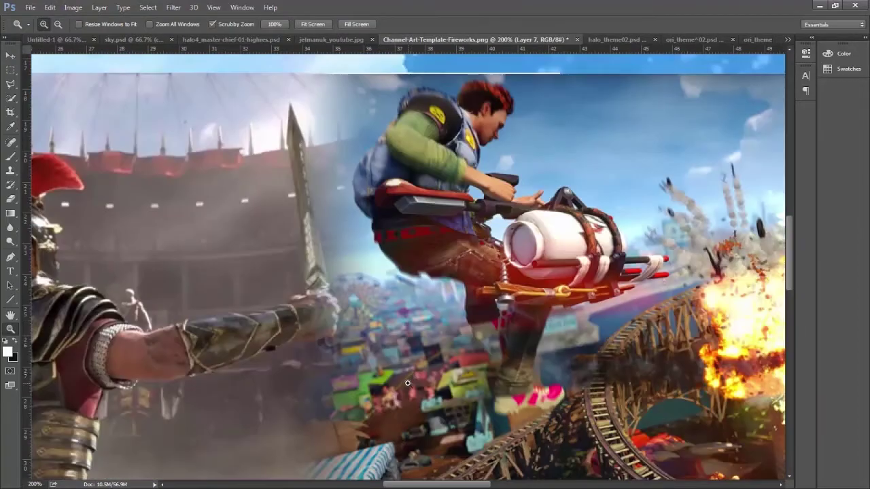
# Try Black & White adjustment presets, then delete the adjustment
pyautogui.keyDown('alt'); pyautogui.click(408, 384); pyautogui.keyUp('alt')
pyautogui.keyDown('alt'); pyautogui.click(408, 384); pyautogui.keyUp('alt')
pyautogui.keyDown('alt'); pyautogui.click(408, 383); pyautogui.keyUp('alt')
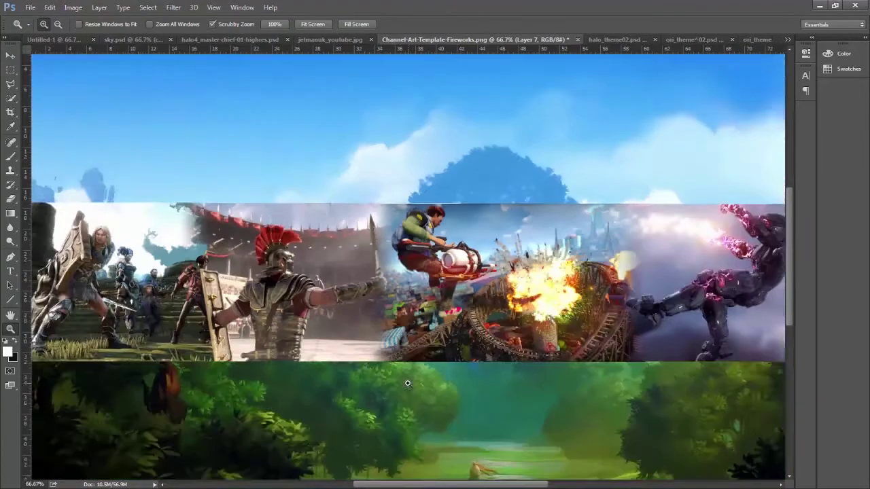
pyautogui.keyDown('alt'); pyautogui.click(408, 383); pyautogui.keyUp('alt')
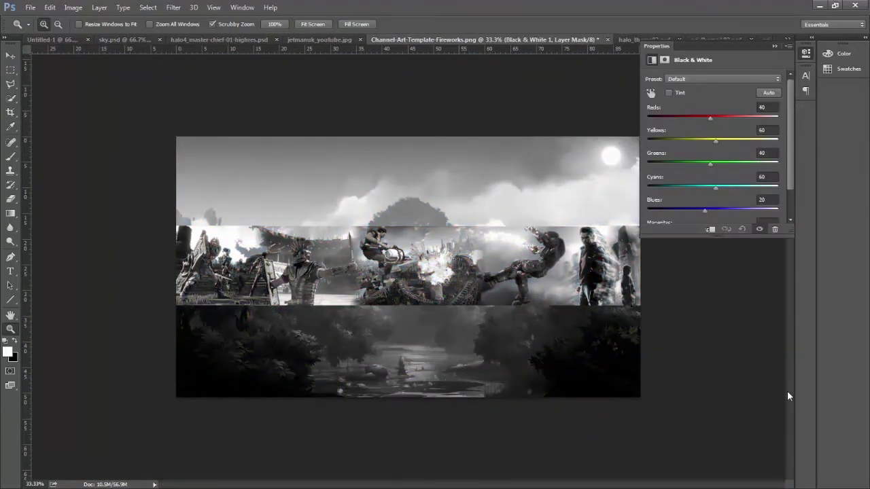
pyautogui.press('Down')
pyautogui.press('Down')
pyautogui.press('Down')
pyautogui.press('Down')
pyautogui.press('Down')
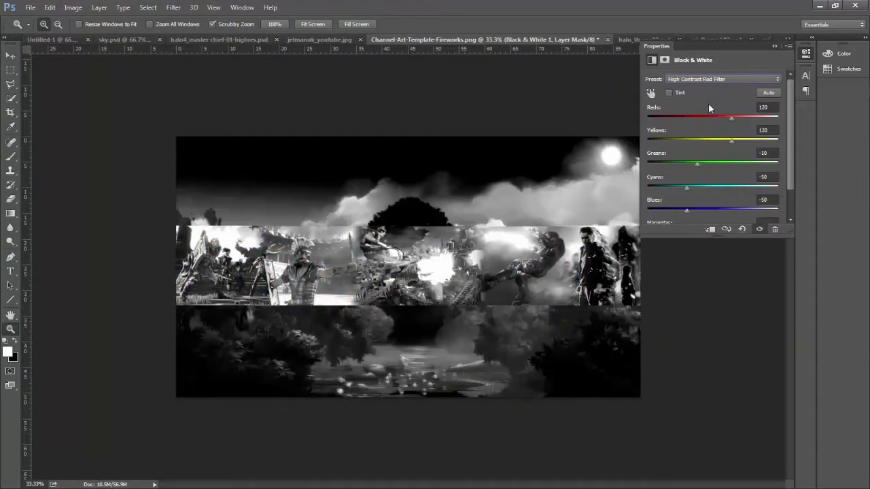
pyautogui.press('Down')
pyautogui.press('Down')
pyautogui.press('Down')
pyautogui.press('Down')
pyautogui.press('Down')
pyautogui.press('Down')
pyautogui.press('Delete')
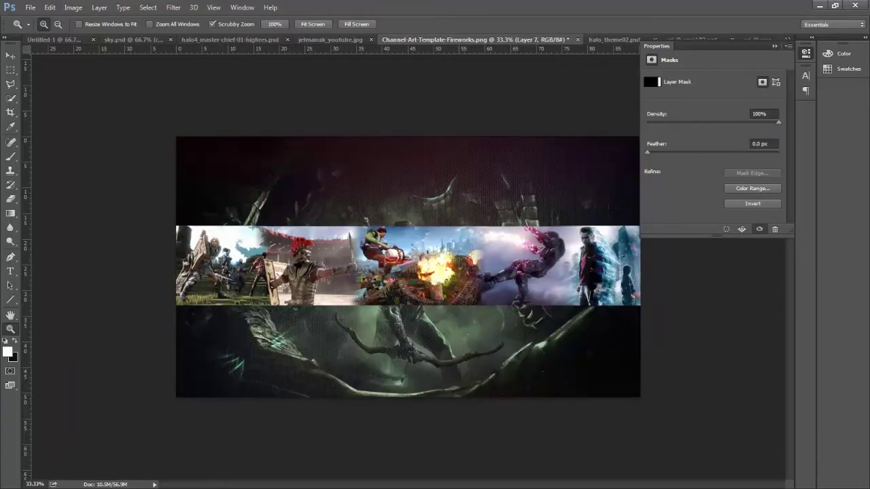
# Save the banner as mr100.psd in the Dropbox folder
pyautogui.hotkey('ctrl', 'shift', 's')
pyautogui.write('ytGM')
pyautogui.click(27, 176)
pyautogui.click(346, 313)
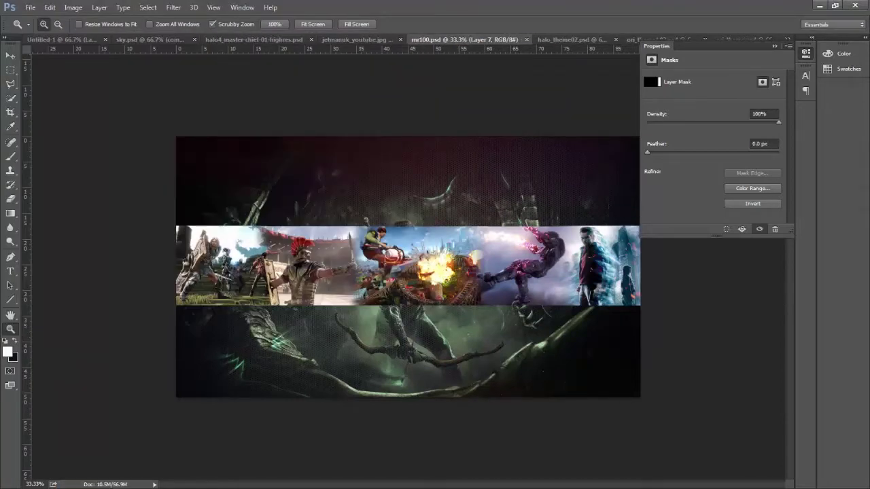
# Delete the dark art background layers, then place and enlarge the controllers image
pyautogui.press('Delete')
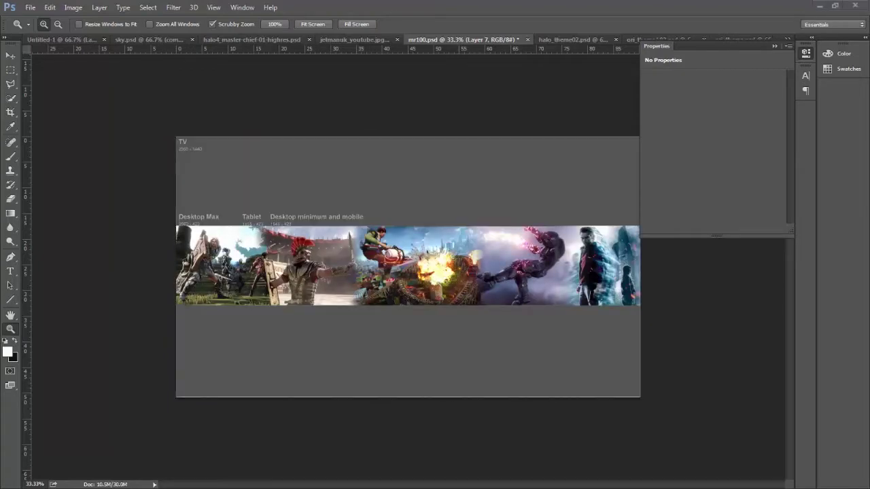
pyautogui.press('Return')
pyautogui.click(50, 7)
pyautogui.click(58, 220)
pyautogui.moveTo(254, 347); pyautogui.dragTo(175, 398)
pyautogui.press('Return')
# Fill the PS4 controller half of the image with black
pyautogui.press('m')
pyautogui.moveTo(397, 136); pyautogui.dragTo(639, 397)
pyautogui.press('i')
pyautogui.click(49, 8)
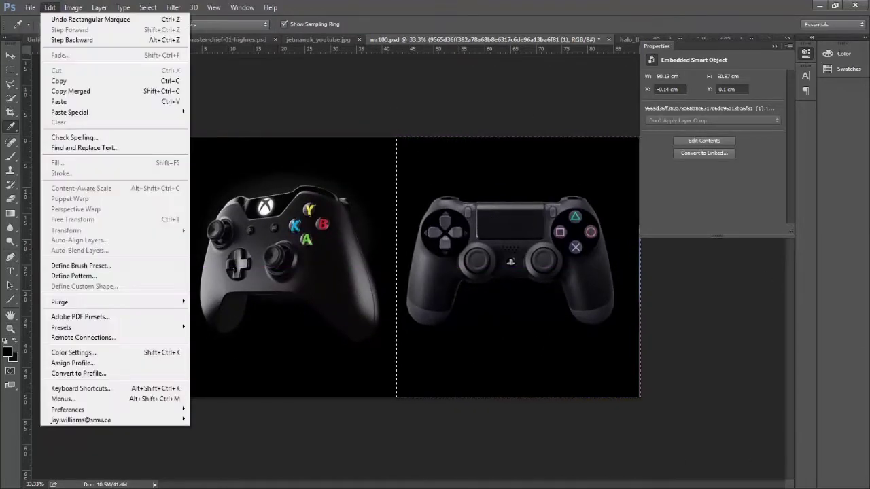
pyautogui.click(58, 162)
pyautogui.hotkey('ctrl', 'd')
pyautogui.click(9, 55)
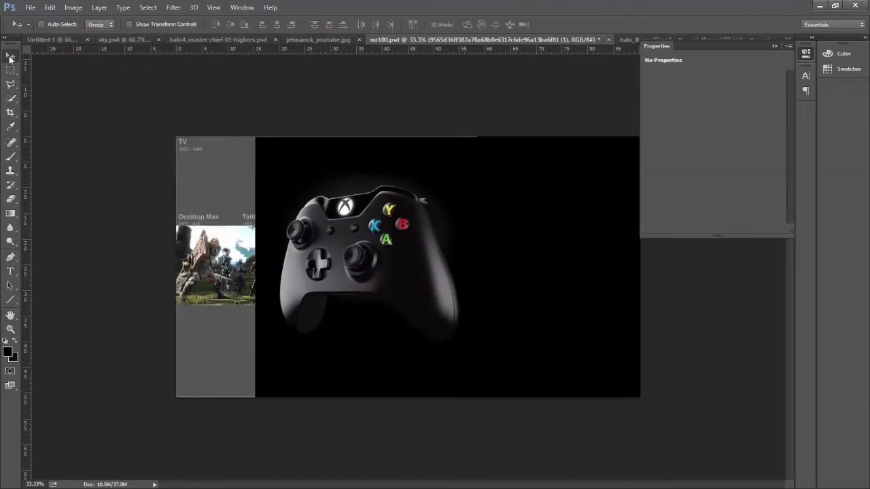
# Slide the Xbox controller right and fill the grey template area black
pyautogui.moveTo(408, 272); pyautogui.dragTo(571, 272)
pyautogui.press('w')
pyautogui.click(293, 177)
pyautogui.click(50, 7)
pyautogui.press('Escape')
pyautogui.press('i')
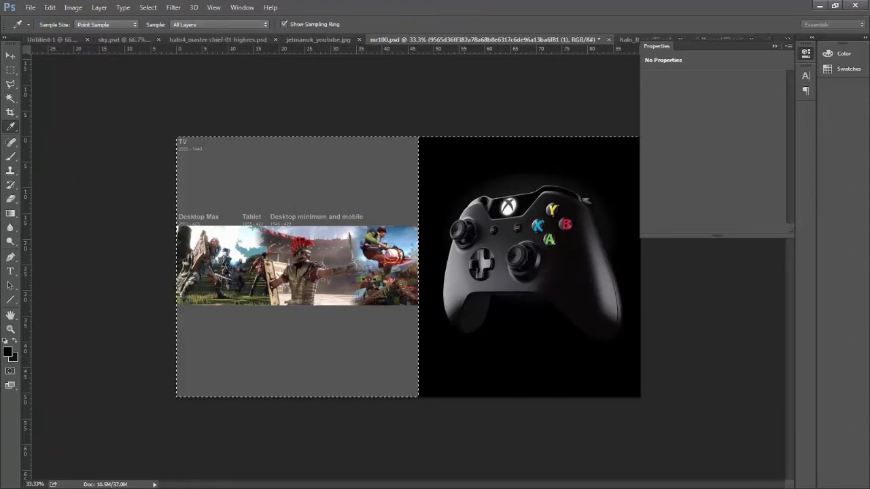
pyautogui.hotkey('alt', 'BackSpace')
pyautogui.hotkey('ctrl', 'd')
# Paste the controller again and resize the controller layer
pyautogui.press('w')
pyautogui.hotkey('ctrl', 'v')
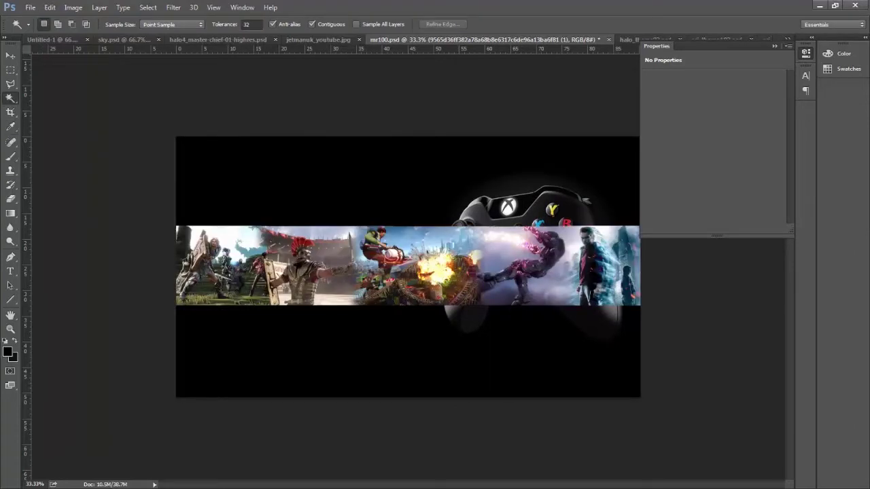
pyautogui.click(10, 55)
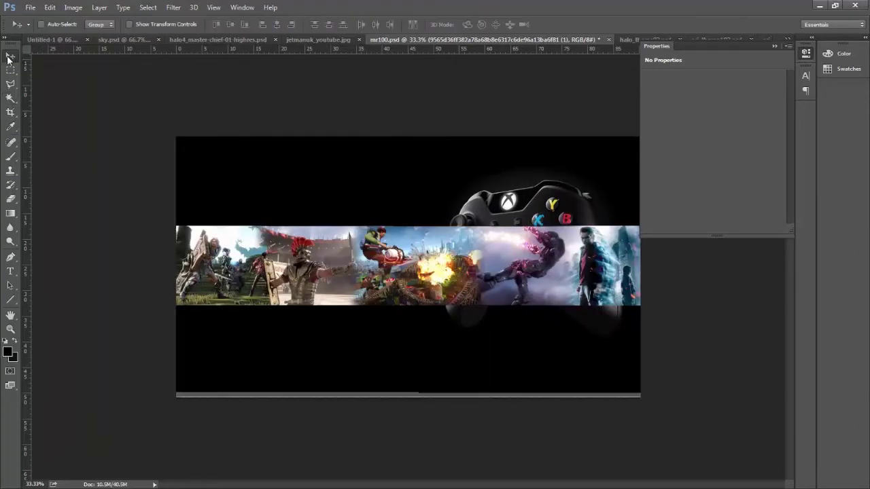
pyautogui.click(50, 8)
pyautogui.click(116, 188)
pyautogui.press('Return')
pyautogui.press('w')
pyautogui.click(228, 394)
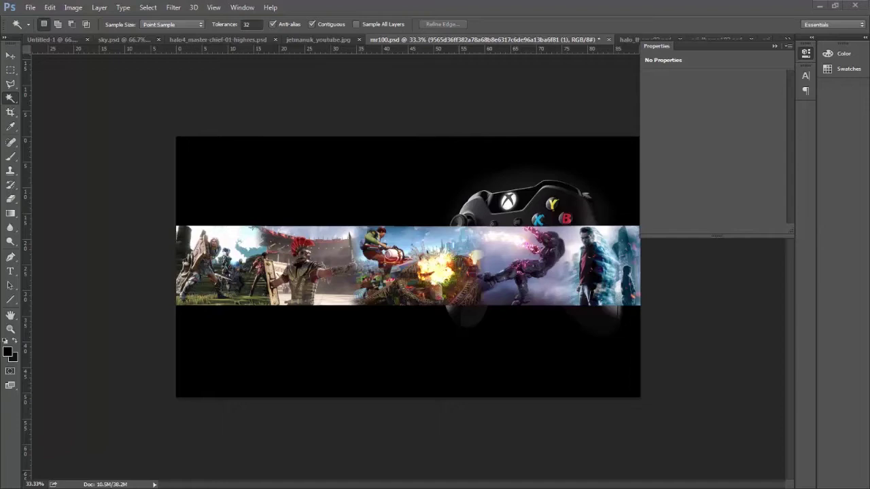
# Paste the blue glow texture, scale it to fill the canvas, then hide it
pyautogui.press('v')
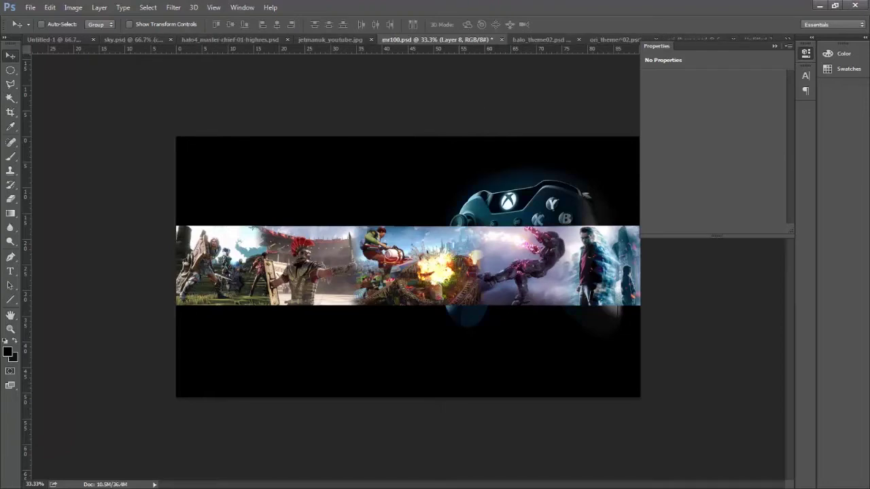
pyautogui.hotkey('ctrl', 'v')
pyautogui.hotkey('ctrl', 't')
pyautogui.moveTo(602, 383); pyautogui.dragTo(640, 399)
pyautogui.press('Return')
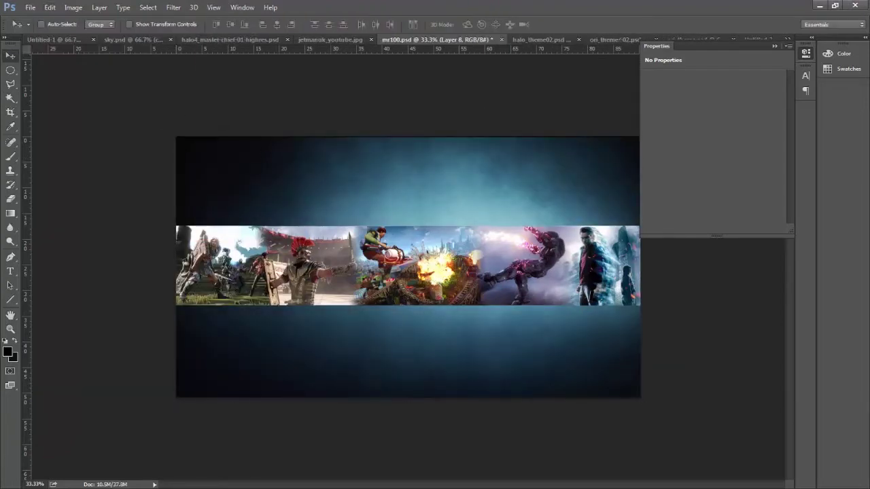
pyautogui.press('Delete')
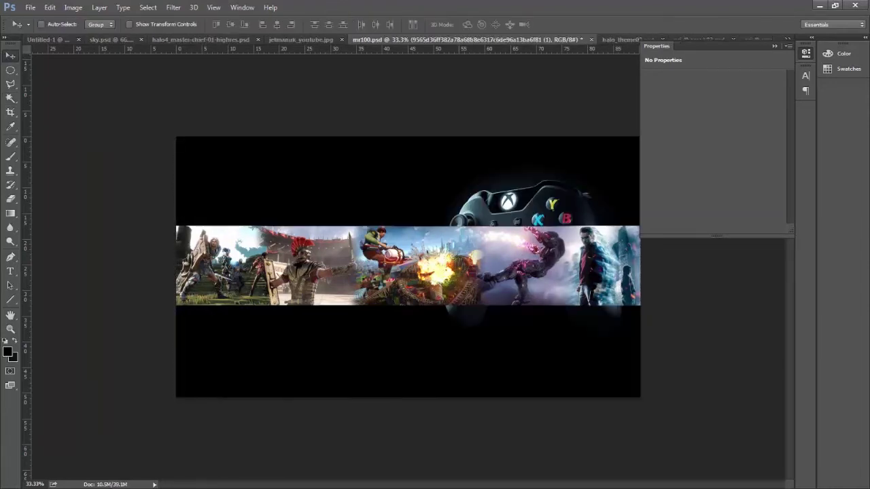
# Enlarge the Xbox controller layer, then hide it to show the glow
pyautogui.hotkey('ctrl', 't')
pyautogui.moveTo(176, 397); pyautogui.dragTo(58, 442)
pyautogui.press('Return')
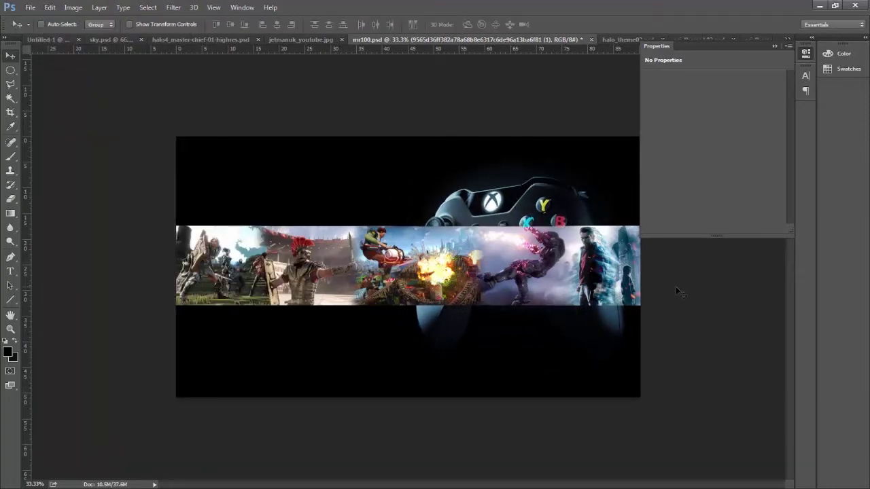
pyautogui.press('Delete')
pyautogui.press('Delete')
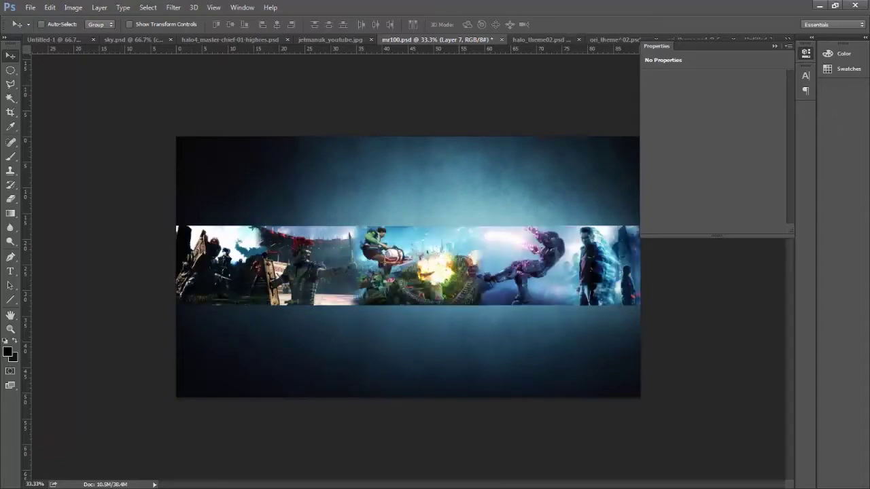
pyautogui.hotkey('ctrl', '+')
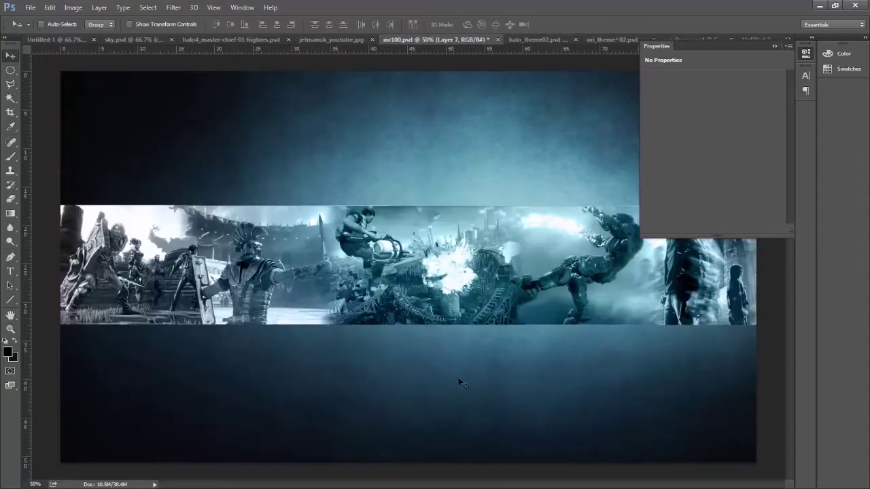
# Make Layer 8 active and draw a rectangular selection across the banner
pyautogui.hotkey('alt', ']')
pyautogui.hotkey('alt', ']')
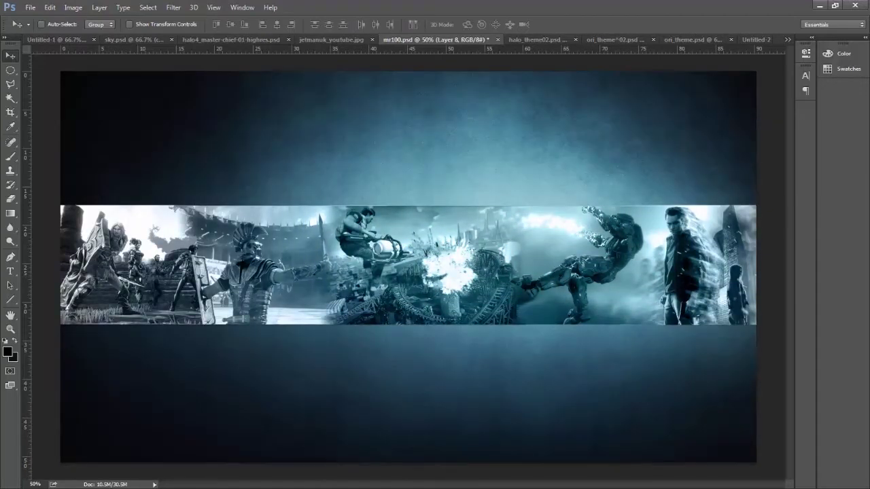
pyautogui.click(10, 70)
pyautogui.click(75, 68)
pyautogui.moveTo(61, 142); pyautogui.dragTo(756, 204)
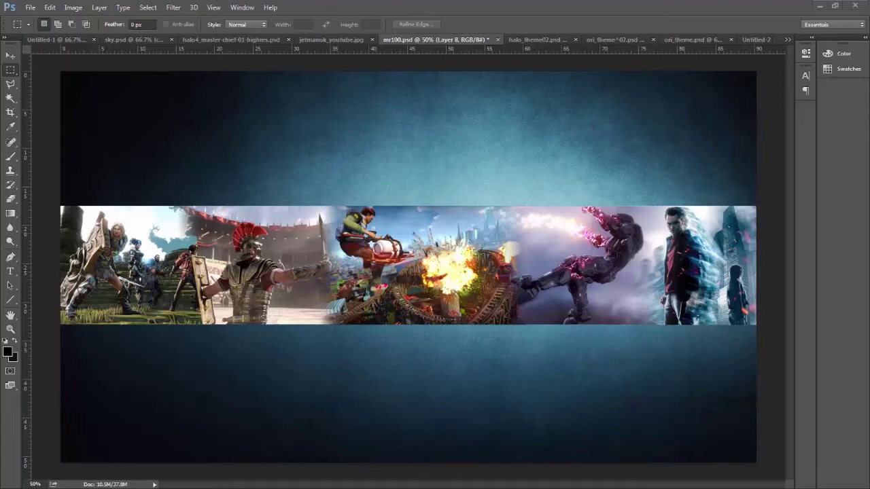
# Paste the Xbox controller and enlarge it behind the game strip
pyautogui.hotkey('ctrl', 'v')
pyautogui.hotkey('ctrl', 't')
pyautogui.moveTo(191, 405); pyautogui.dragTo(102, 476)
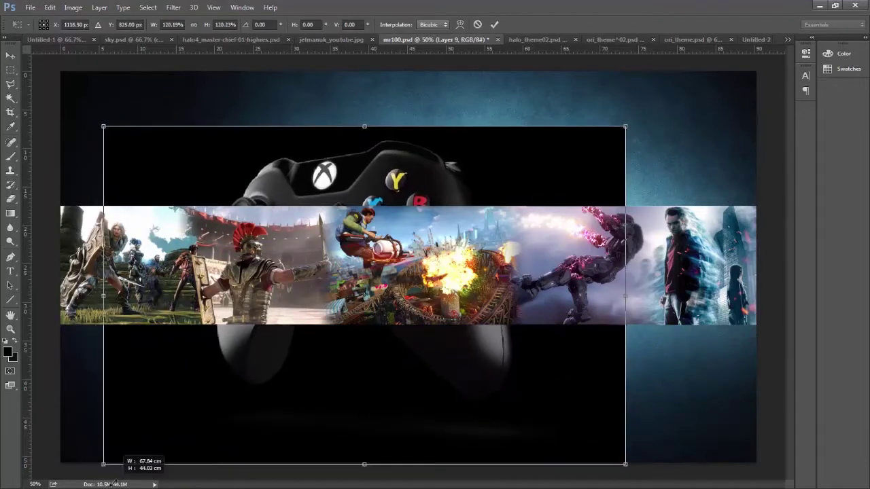
pyautogui.moveTo(598, 111); pyautogui.dragTo(648, 111)
pyautogui.press('Return')
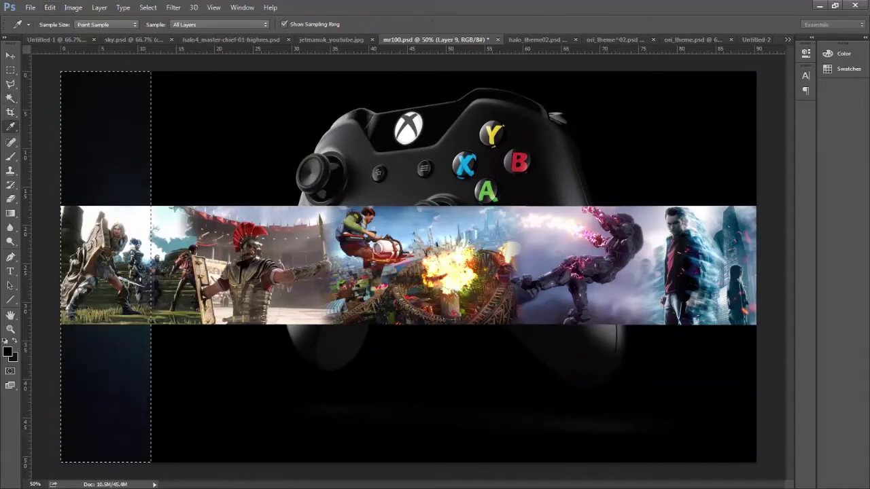
# Move the controller further right and fine-tune its vertical position
pyautogui.press('v')
pyautogui.moveTo(457, 144); pyautogui.dragTo(530, 145)
pyautogui.press('w')
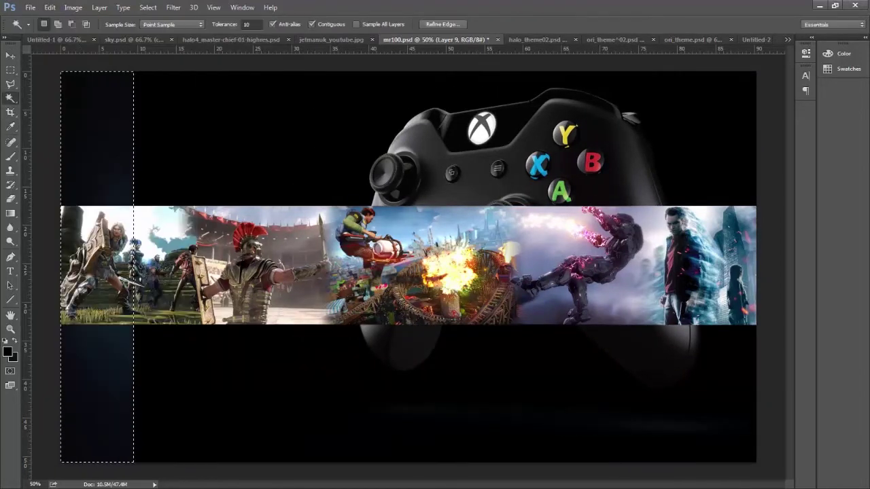
pyautogui.click(10, 57)
pyautogui.hotkey('shift', 'Down')
pyautogui.hotkey('shift', 'Down')
pyautogui.hotkey('shift', 'Up')
# Select the controller, refine the edge, and mask out its black backdrop
pyautogui.press('w')
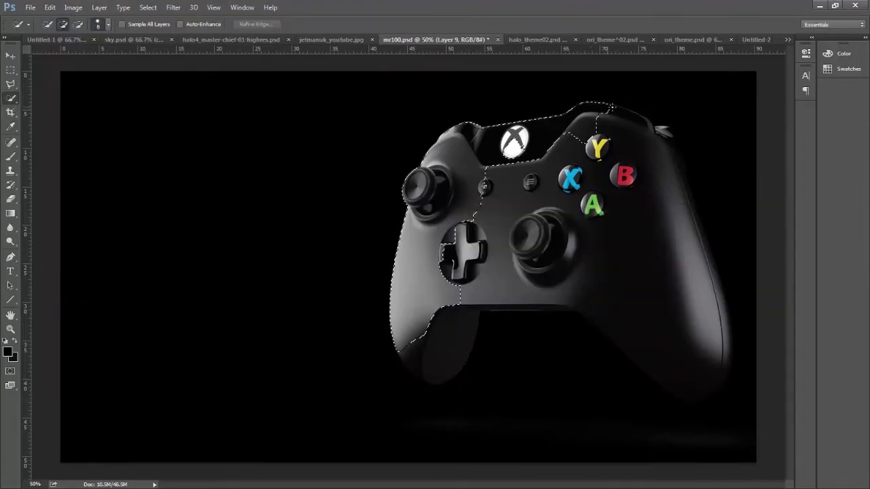
pyautogui.moveTo(450, 340)
pyautogui.mouseDown()
pyautogui.moveTo(741, 260)
pyautogui.moveTo(726, 348)
pyautogui.moveTo(652, 84)
pyautogui.mouseUp()
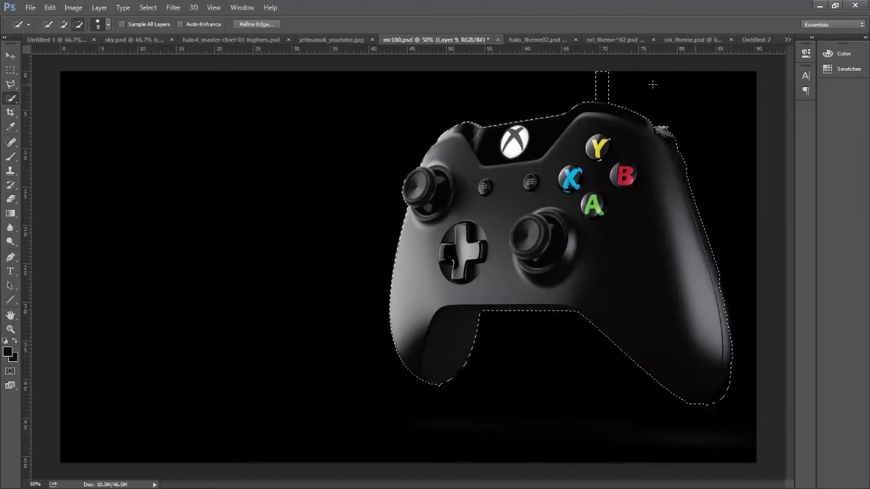
pyautogui.hotkey('ctrl', 'alt', 'r')
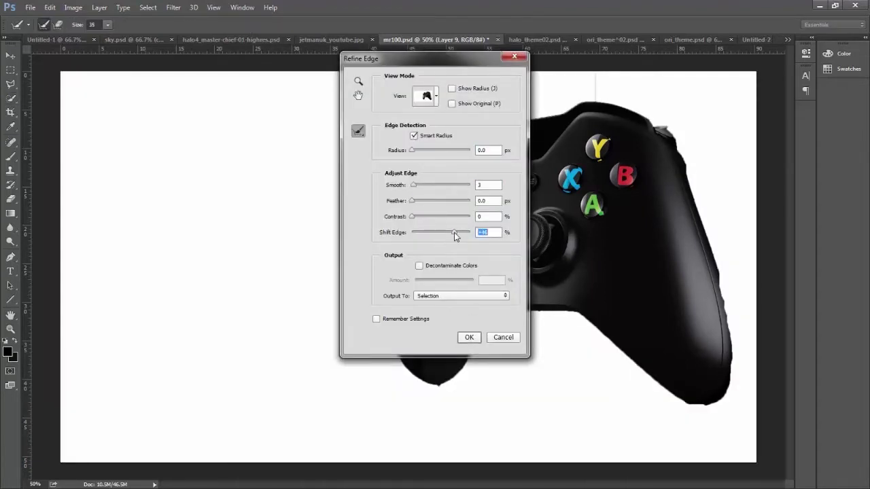
pyautogui.click(469, 338)
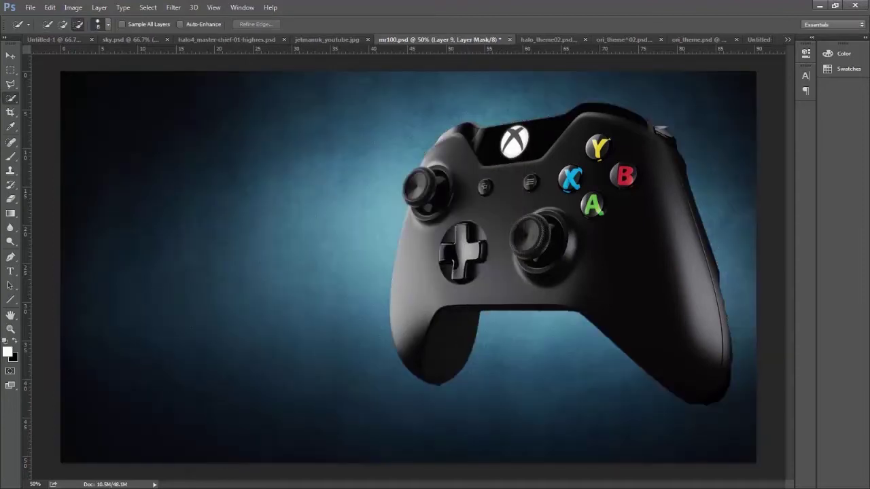
# Trace a curved pen path along the first controller grip's edge
pyautogui.scroll(1, 609, 188)
pyautogui.scroll(1, 609, 187)
pyautogui.press('b')
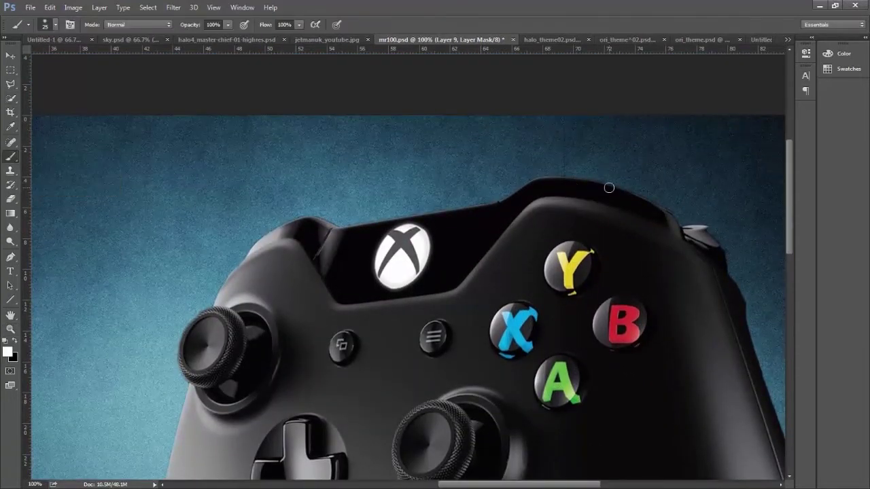
pyautogui.hscroll(5, 658, 388)
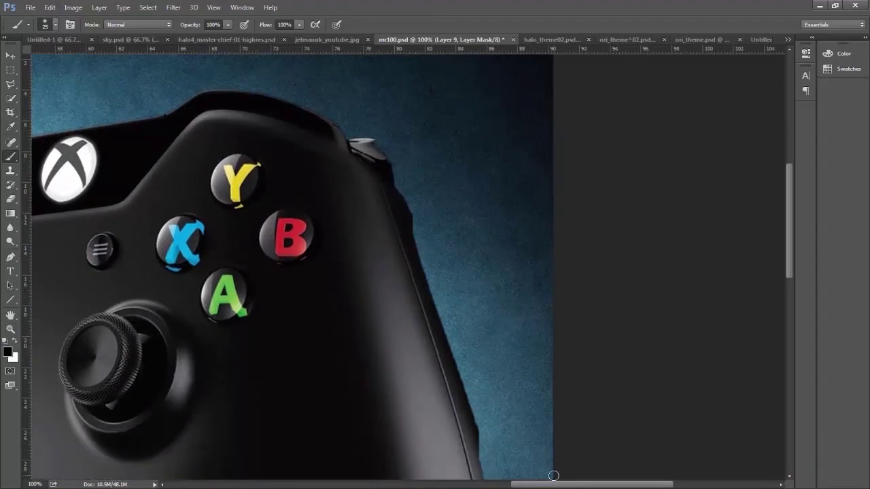
pyautogui.press('p')
pyautogui.click(394, 175)
pyautogui.click(394, 197)
pyautogui.moveTo(479, 445); pyautogui.dragTo(480, 464)
pyautogui.scroll(-5, 480, 463)
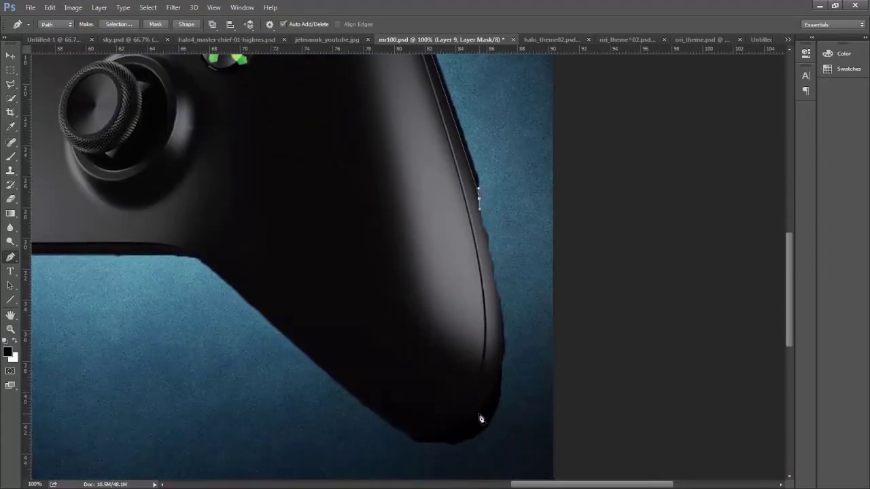
pyautogui.moveTo(479, 413); pyautogui.dragTo(527, 359)
pyautogui.moveTo(427, 443); pyautogui.dragTo(401, 438)
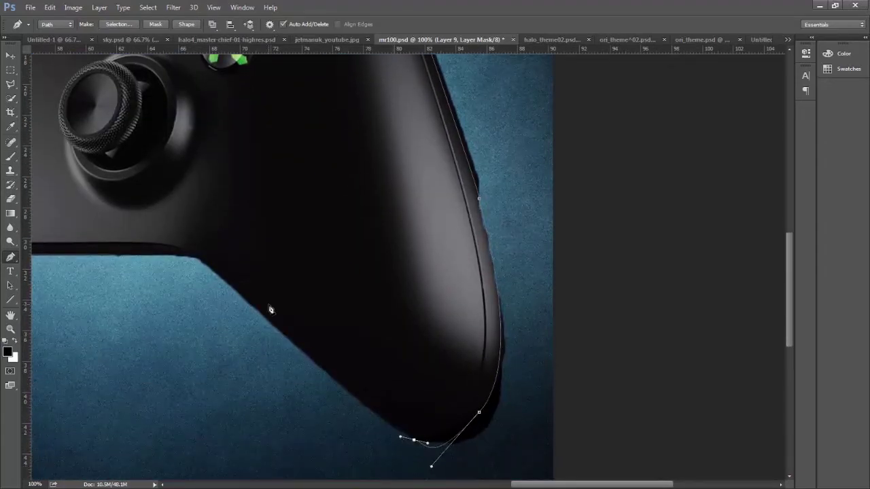
# Adjust anchor points, close the grip path, and convert it into a selection
pyautogui.rightClick(10, 257)
pyautogui.click(62, 299)
pyautogui.scroll(4, 522, 220)
pyautogui.press('p')
pyautogui.scroll(-4, 521, 219)
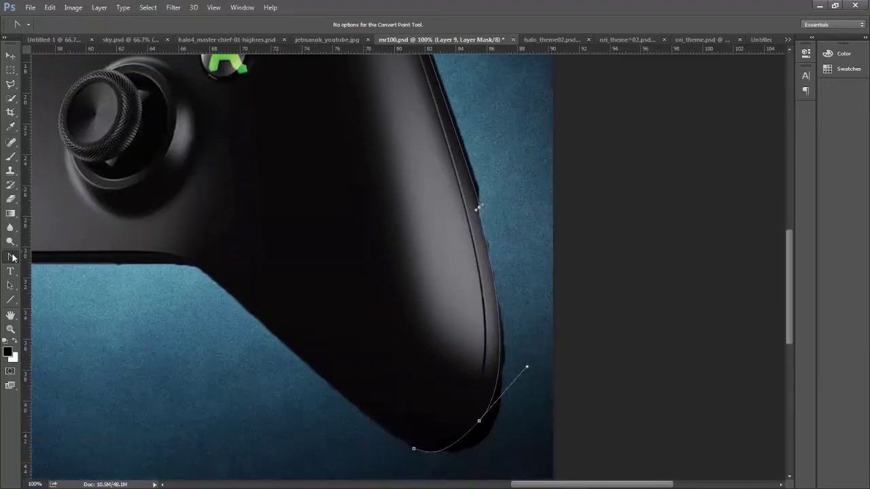
pyautogui.scroll(4, 475, 204)
pyautogui.scroll(3, 476, 204)
pyautogui.click(395, 131)
pyautogui.hotkey('ctrl', 'Return')
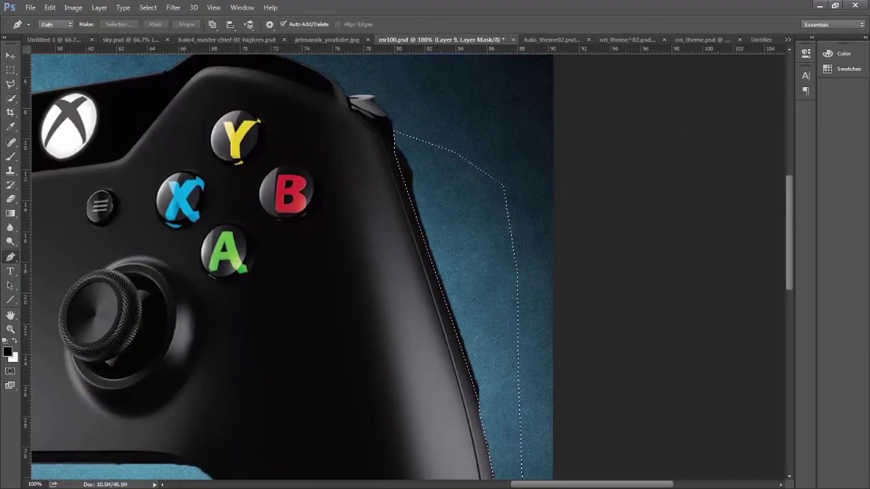
# Zoom in on the left grip and start a pen path around its tip
pyautogui.click(12, 69)
pyautogui.scroll(-5, 435, 272)
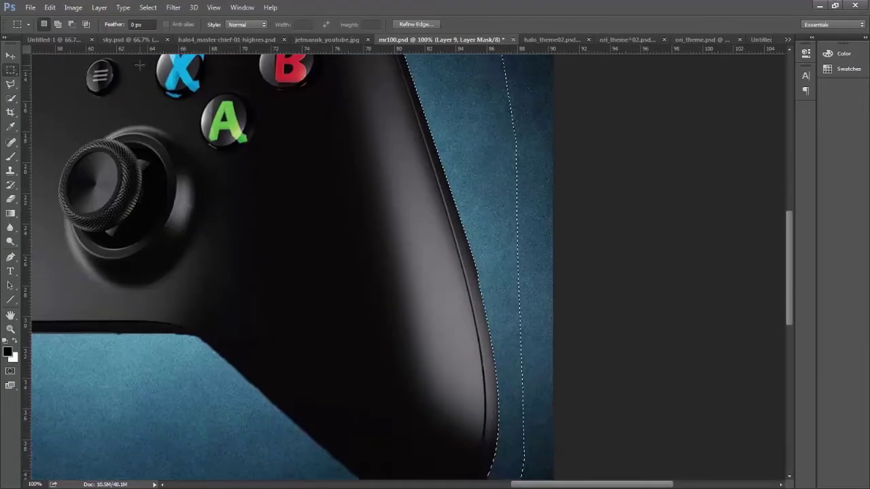
pyautogui.scroll(-5, 435, 271)
pyautogui.hotkey('ctrl', '0')
pyautogui.press('z')
pyautogui.moveTo(407, 375)
pyautogui.mouseDown()
pyautogui.moveTo(435, 375)
pyautogui.moveTo(472, 414)
pyautogui.mouseUp()
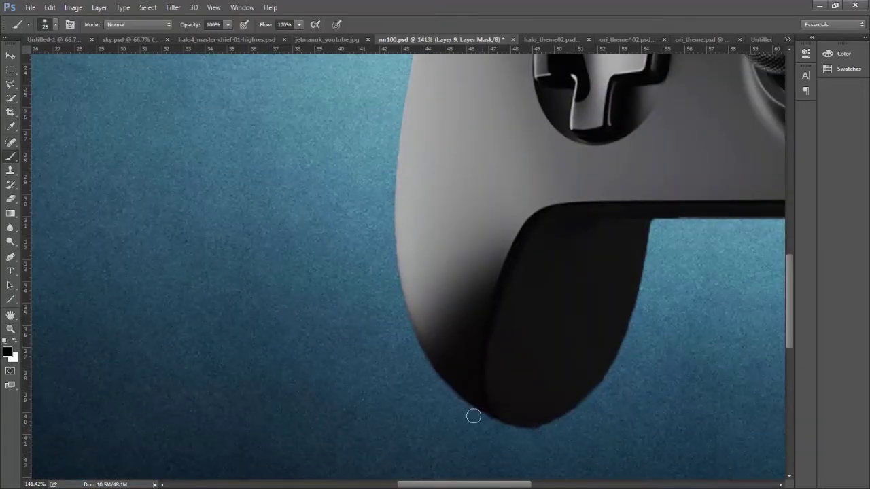
pyautogui.scroll(5, 471, 413)
pyautogui.scroll(-5, 472, 414)
pyautogui.press('p')
pyautogui.moveTo(566, 421)
pyautogui.mouseDown()
pyautogui.moveTo(660, 380)
pyautogui.moveTo(636, 378)
pyautogui.mouseUp()
# Add anchors shaping the path along the left grip's outline
pyautogui.click(653, 216)
pyautogui.moveTo(653, 338); pyautogui.dragTo(316, 335)
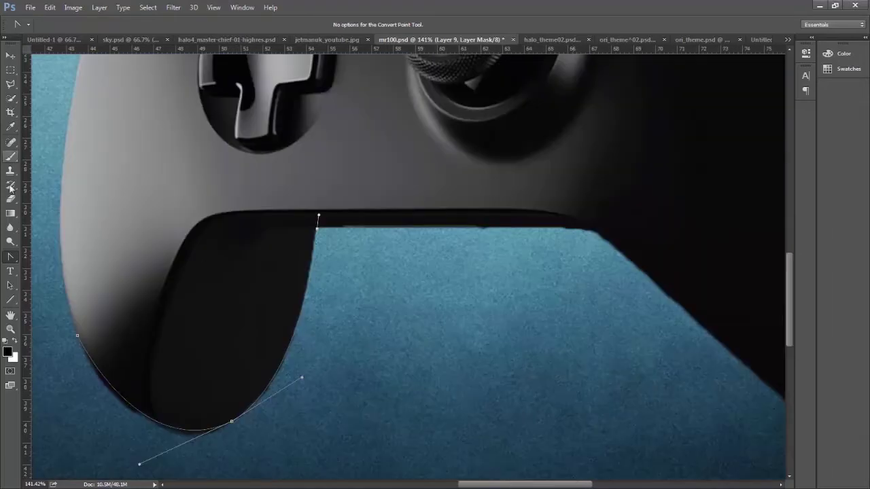
pyautogui.press('p')
pyautogui.click(589, 228)
pyautogui.moveTo(719, 346); pyautogui.dragTo(292, 283)
pyautogui.click(294, 280)
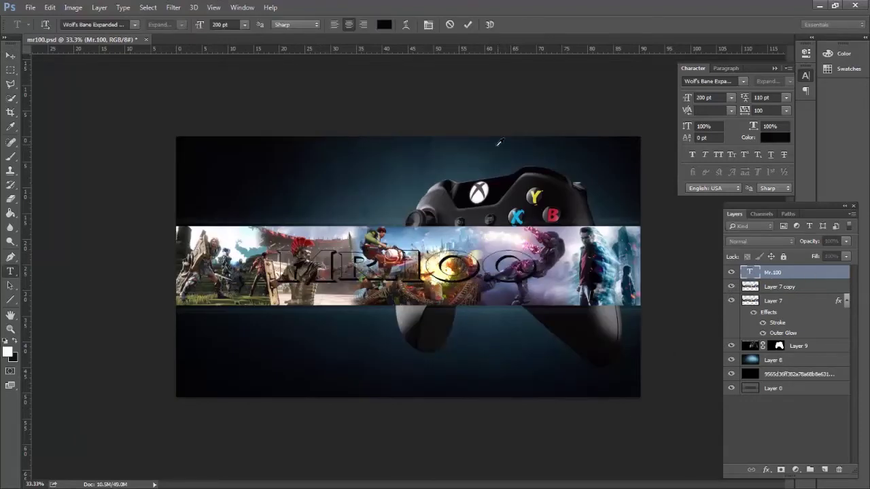
# Browse the font list and set the Mr.100 title to Serpentine-Medium
pyautogui.scroll(-1, 700, 81)
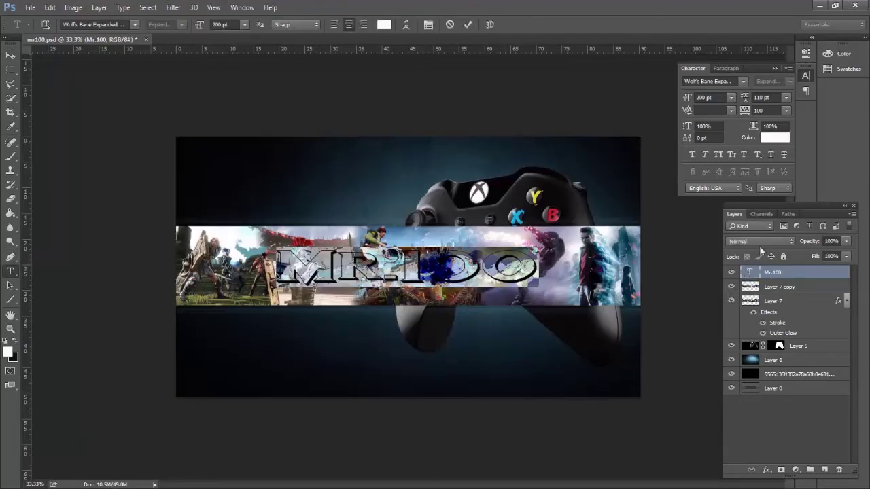
pyautogui.scroll(-1, 700, 80)
pyautogui.scroll(-1, 701, 81)
pyautogui.scroll(-1, 700, 81)
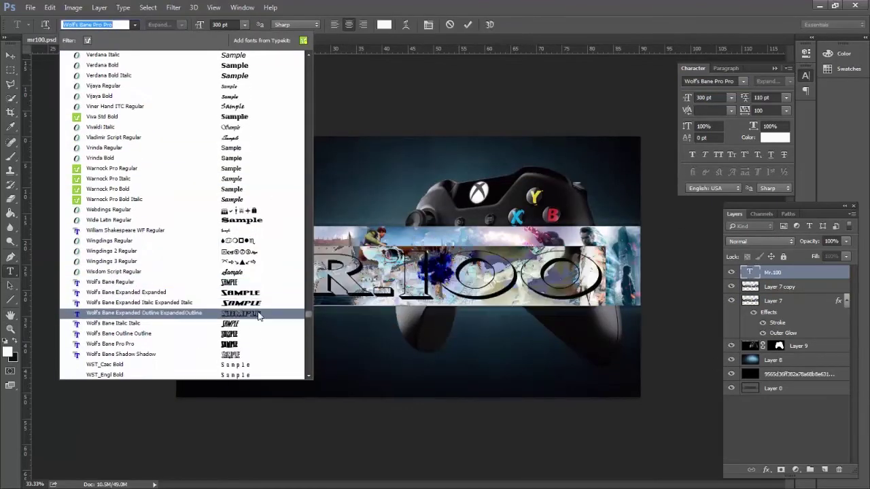
pyautogui.scroll(-2, 271, 203)
pyautogui.scroll(10, 265, 218)
pyautogui.scroll(10, 255, 231)
pyautogui.scroll(10, 251, 234)
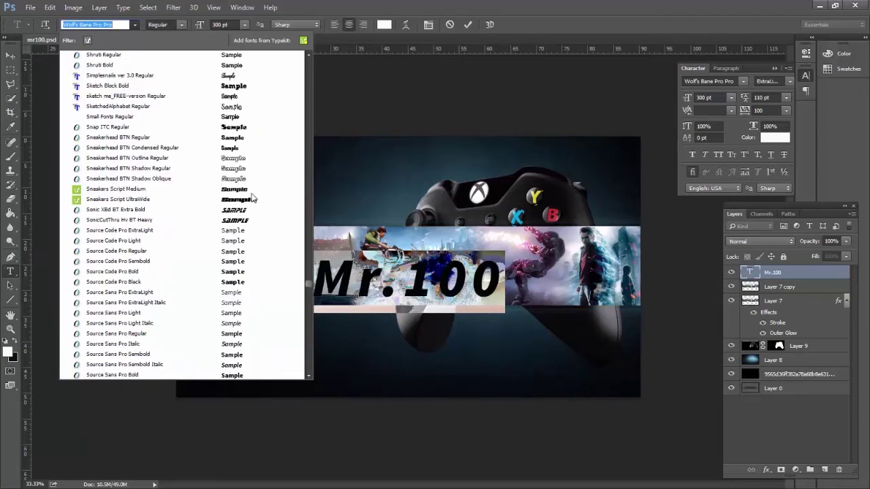
pyautogui.press('Escape')
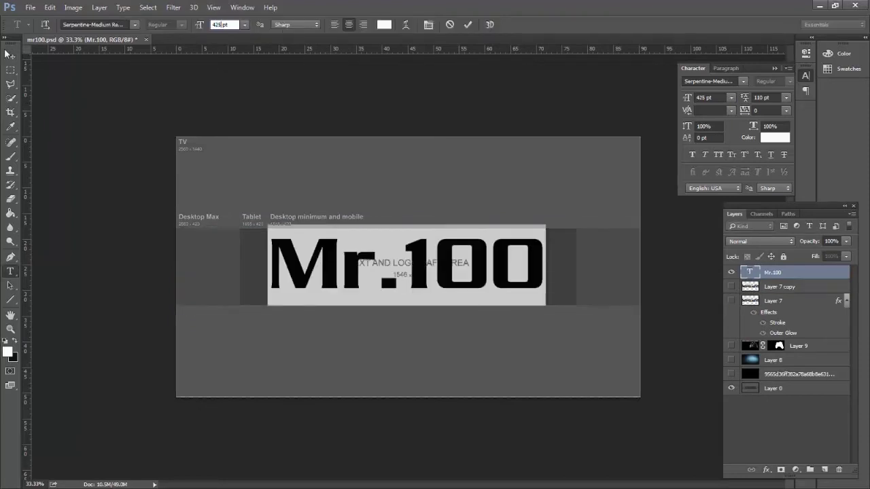
# Rasterize the Mr.100 text, select its letter outlines, and add a new layer
pyautogui.rightClick(771, 272)
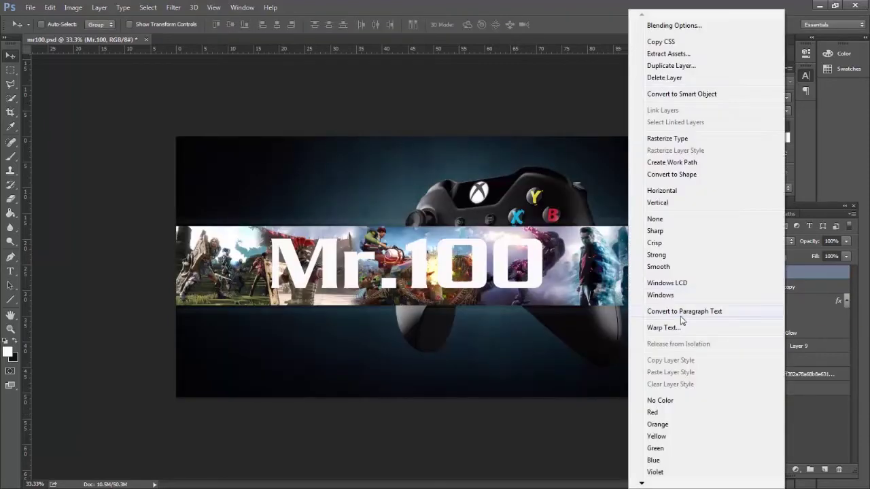
pyautogui.click(653, 140)
pyautogui.keyDown('ctrl'); pyautogui.click(750, 272); pyautogui.keyUp('ctrl')
pyautogui.hotkey('ctrl', 'shift', 'alt', 'n')
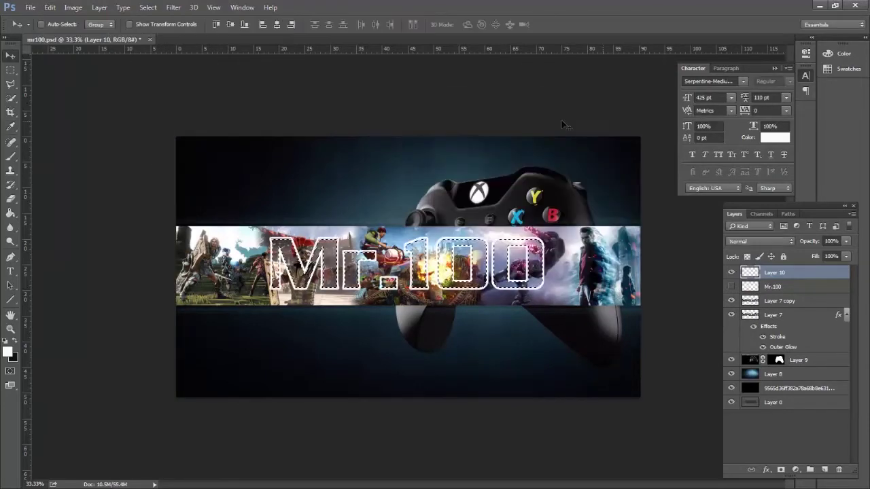
# Add a drop shadow to the outline and set the filled Mr.100 layer to 45% opacity
pyautogui.click(766, 471)
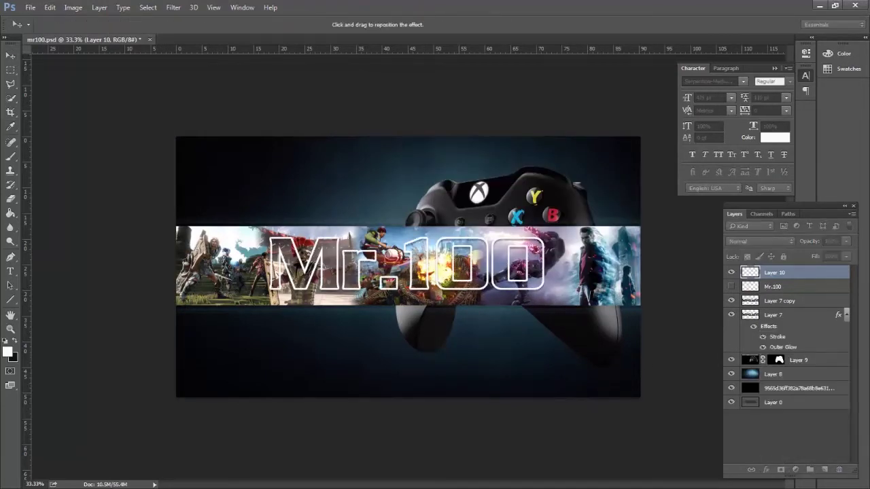
pyautogui.press('Return')
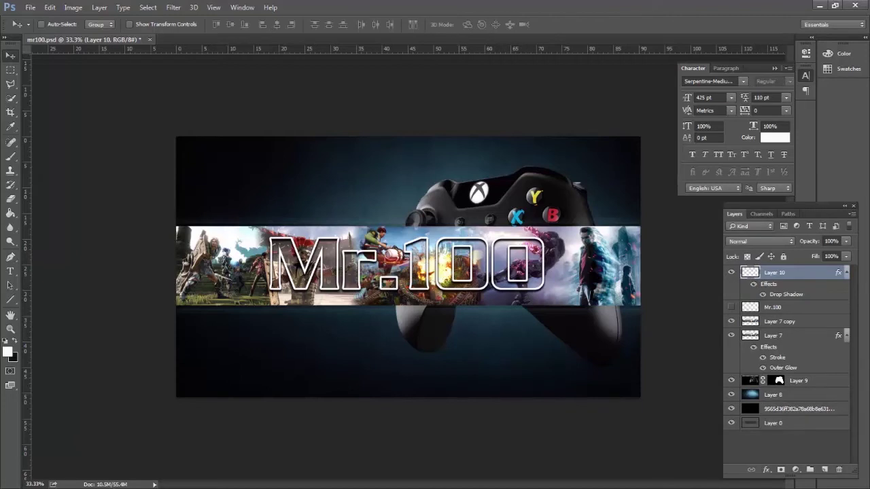
pyautogui.click(773, 308)
pyautogui.click(732, 307)
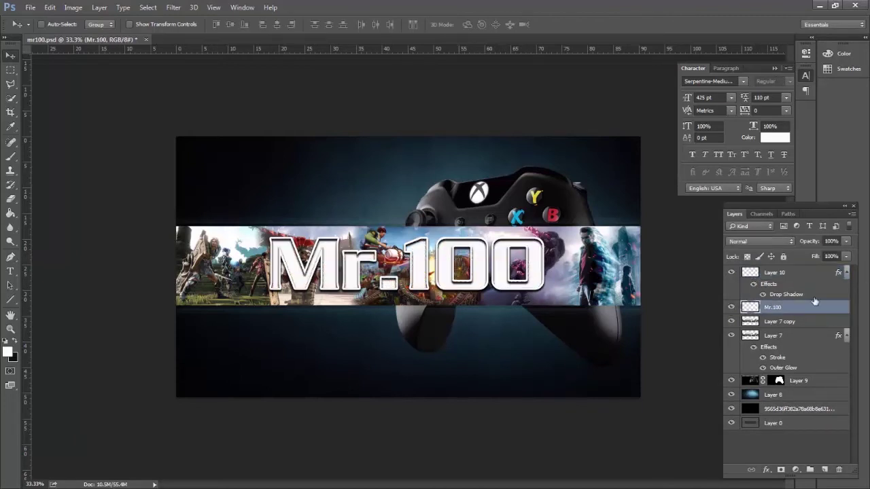
pyautogui.moveTo(846, 242); pyautogui.dragTo(816, 263)
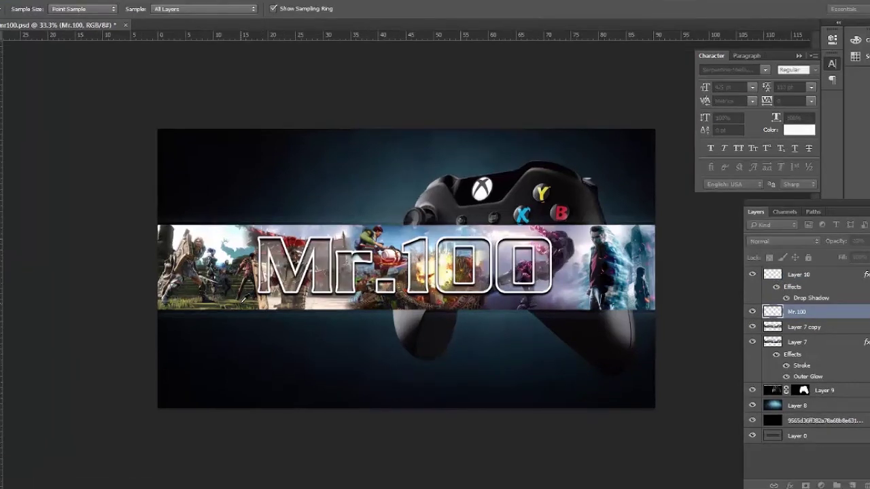